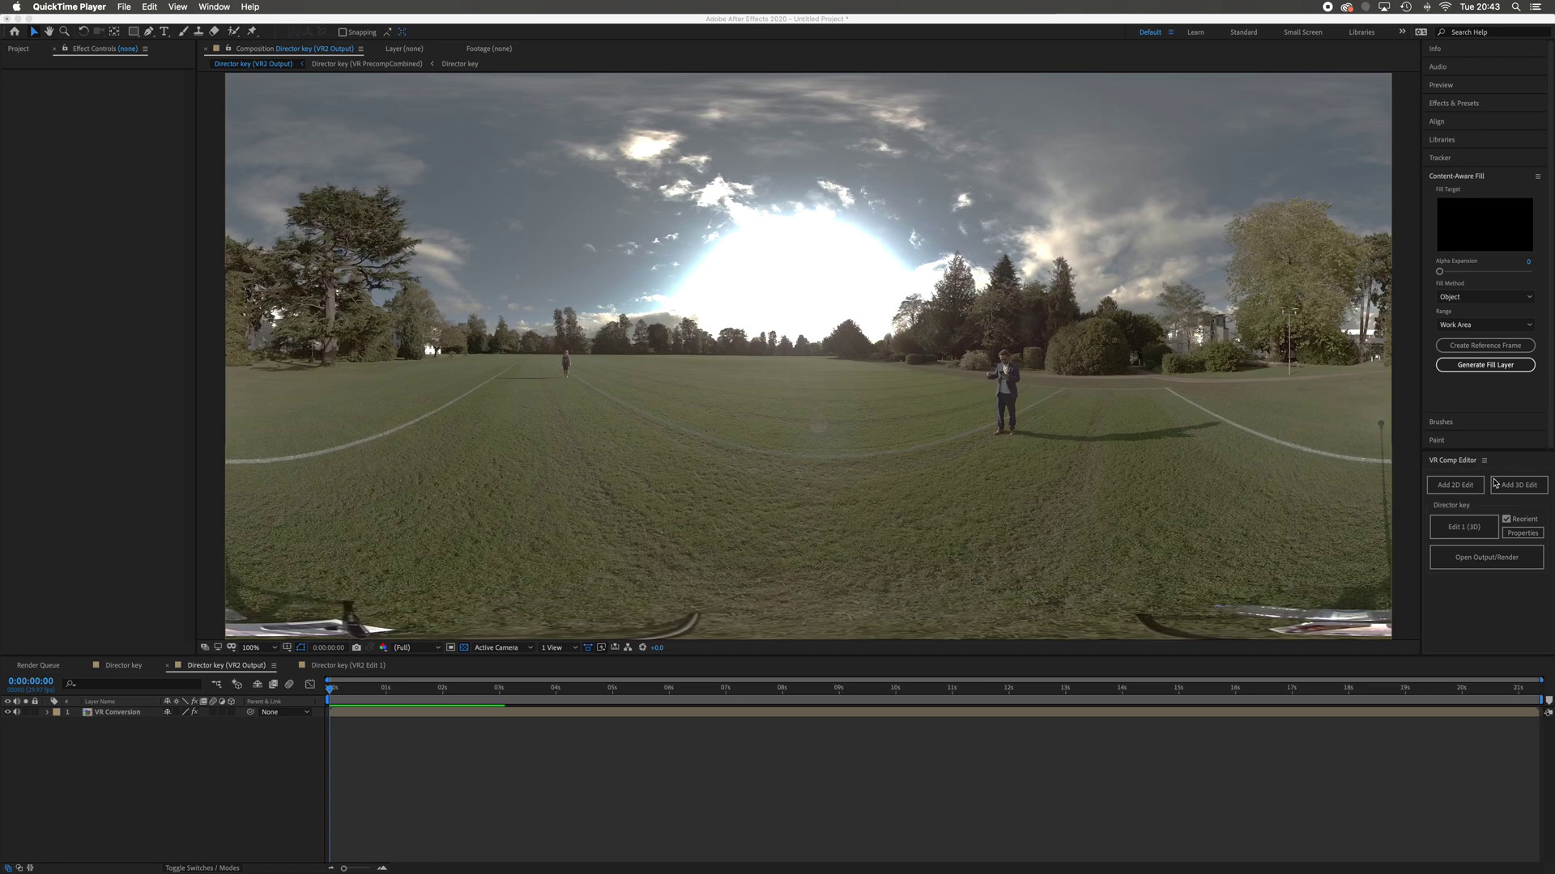
Create the Director key (VR2 Edit 2) 2D edit composition from the VR Conversion layer.
click(142, 712)
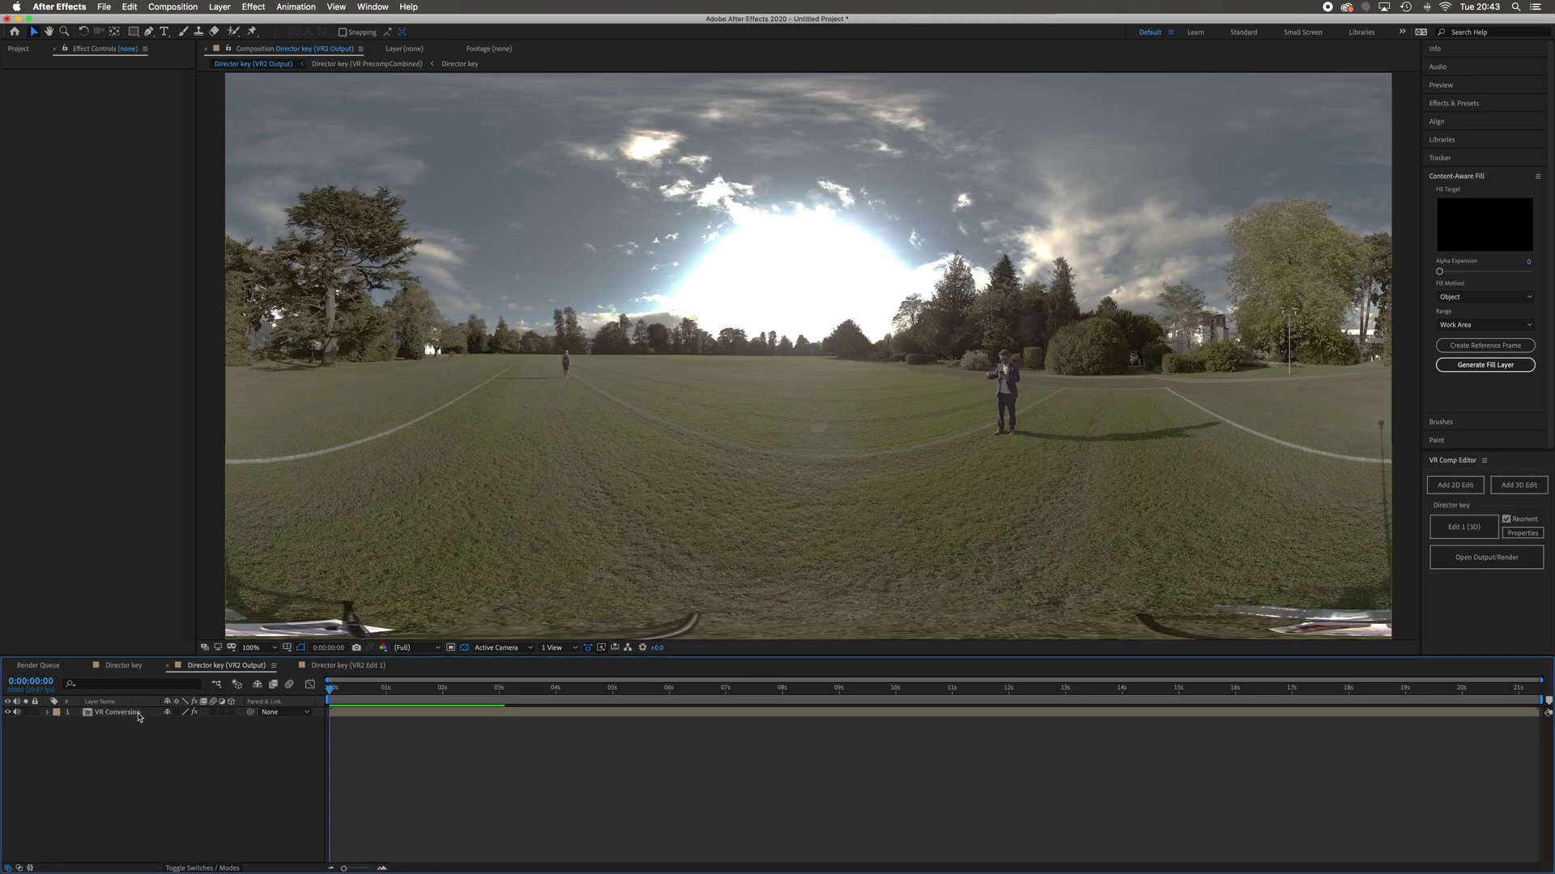
click(142, 712)
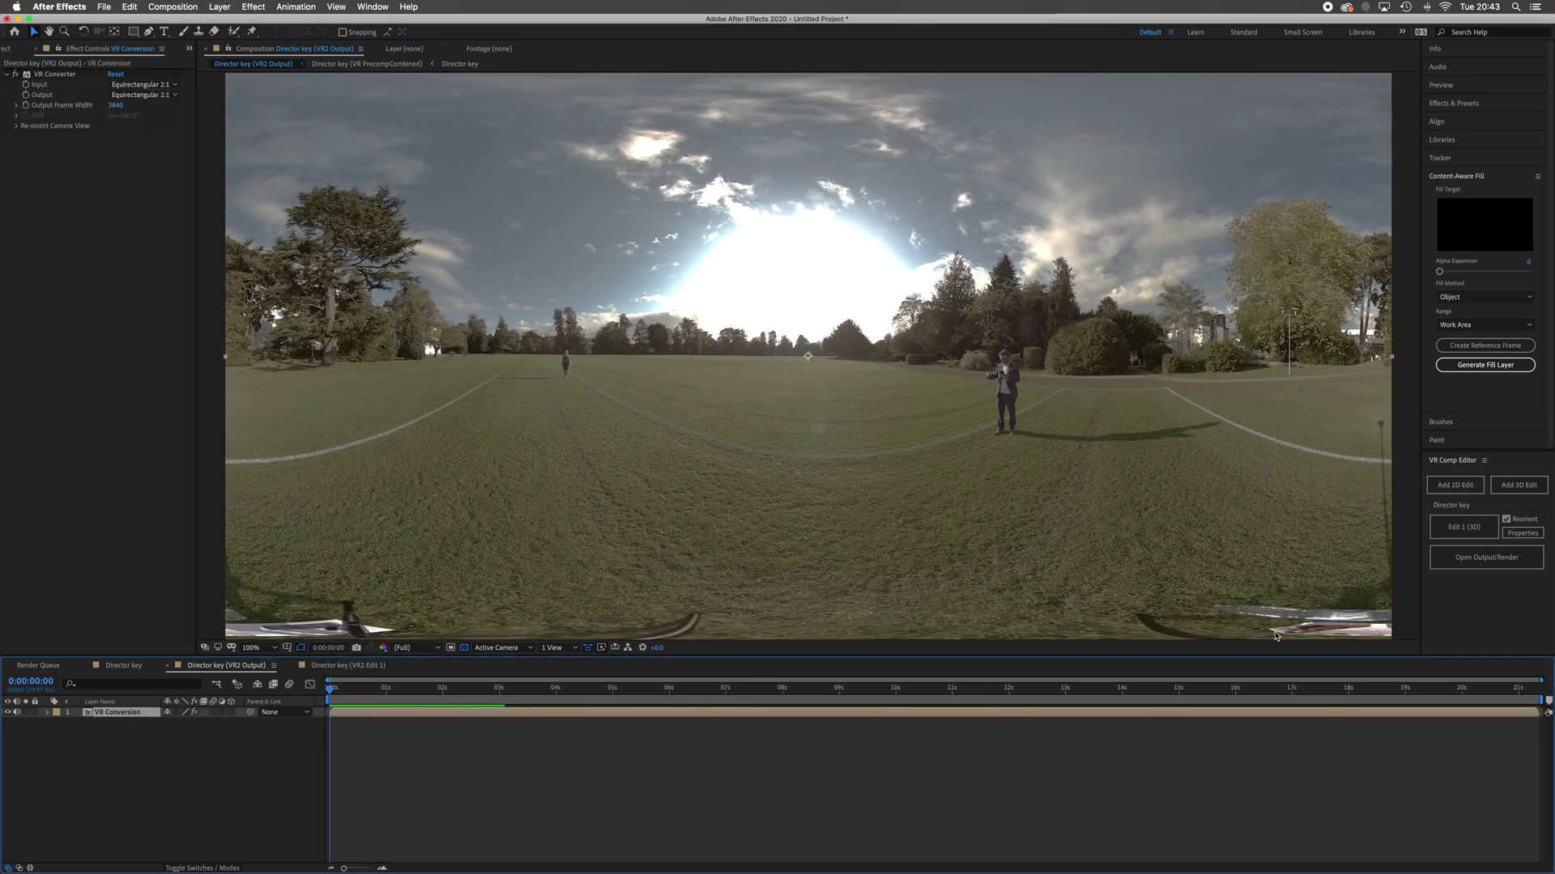
click(1516, 565)
click(1455, 488)
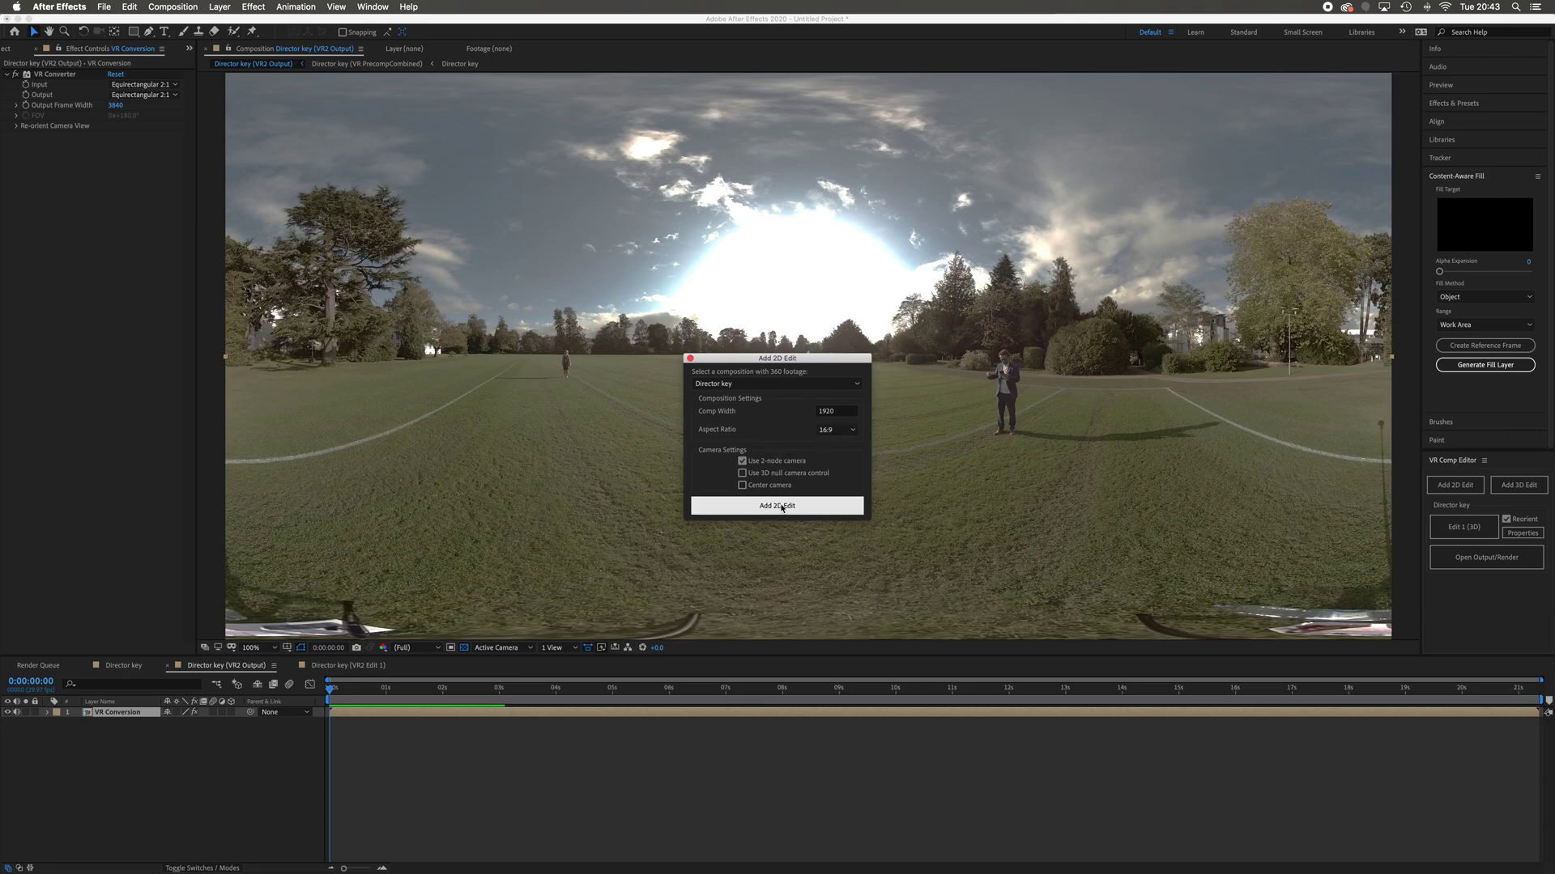
click(777, 505)
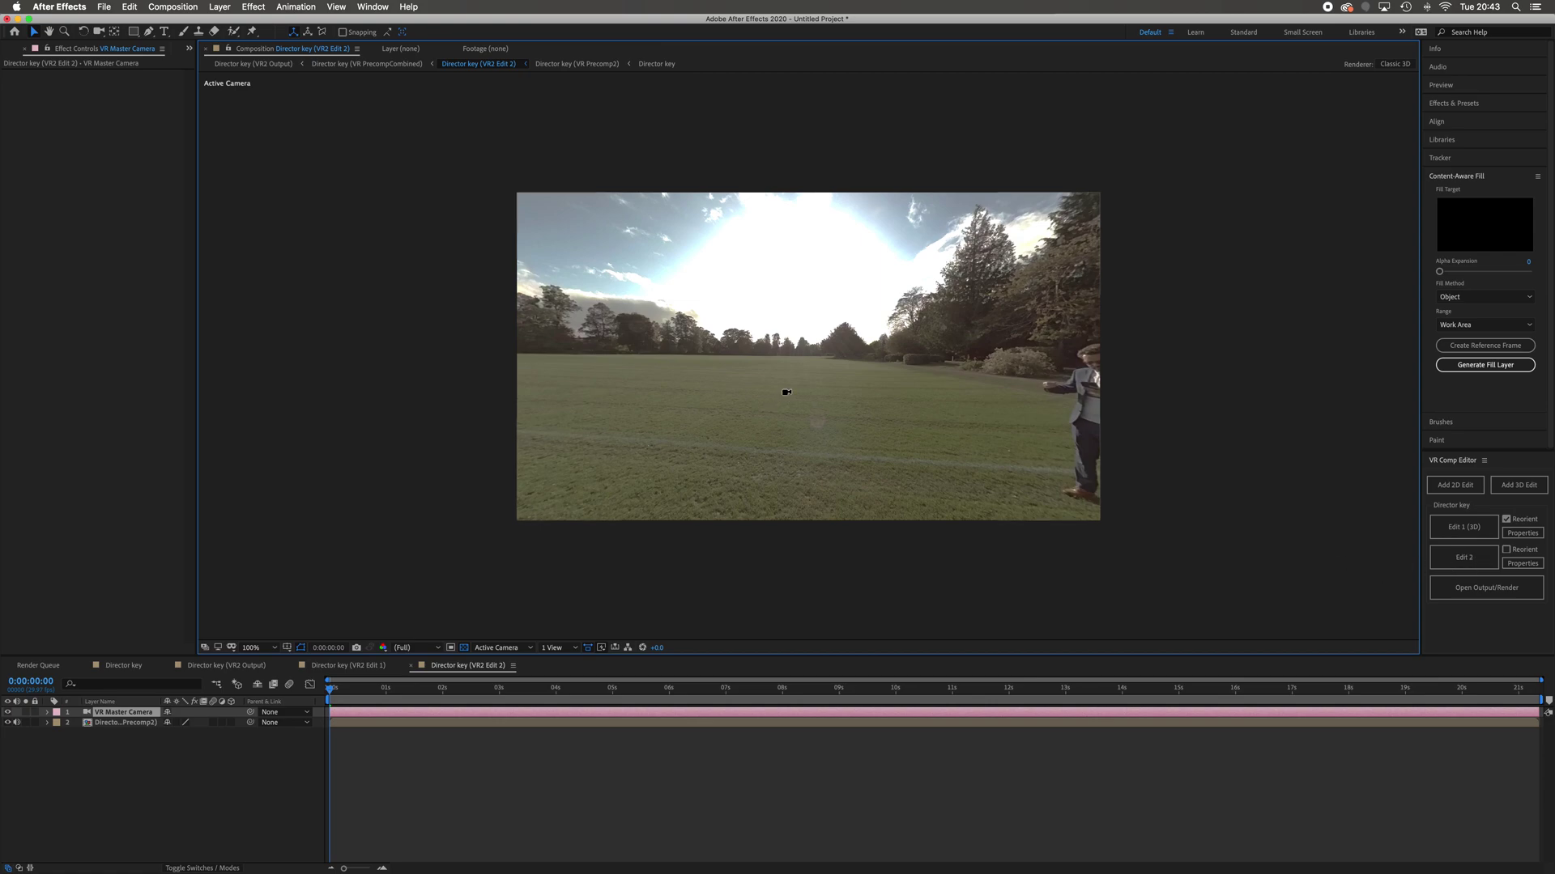
Orbit the edit camera straight down onto the camera rig and its shadow on the grass.
key(c)
drag(812, 366, 975, 419)
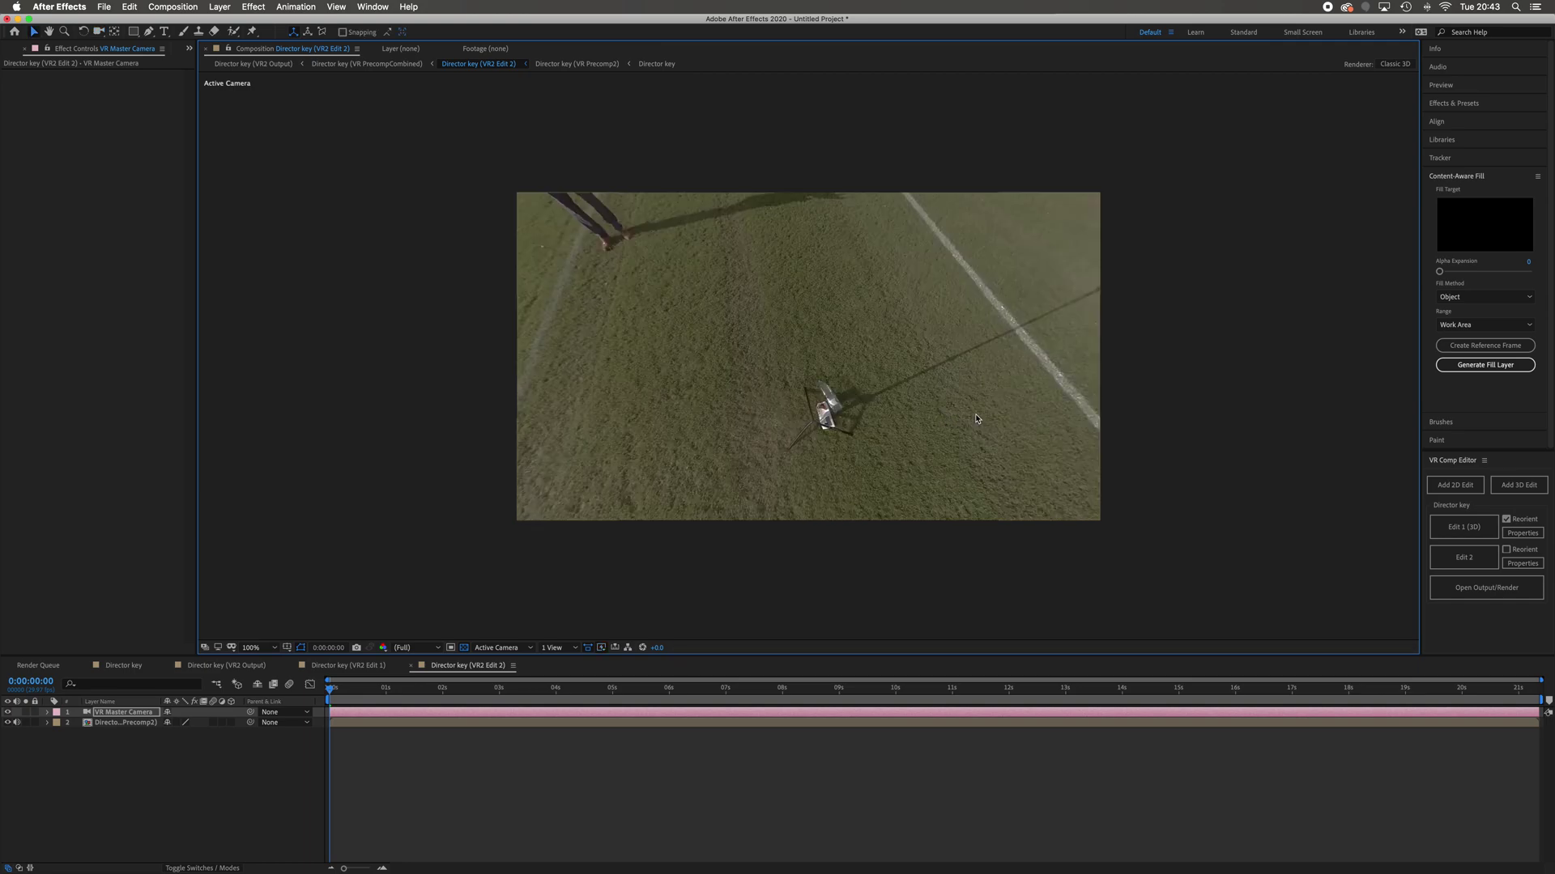
key(c)
mouse_move(899, 448)
mouse_down()
mouse_move(878, 434)
mouse_move(850, 451)
mouse_move(879, 474)
mouse_move(854, 437)
mouse_move(882, 445)
mouse_up()
key(v)
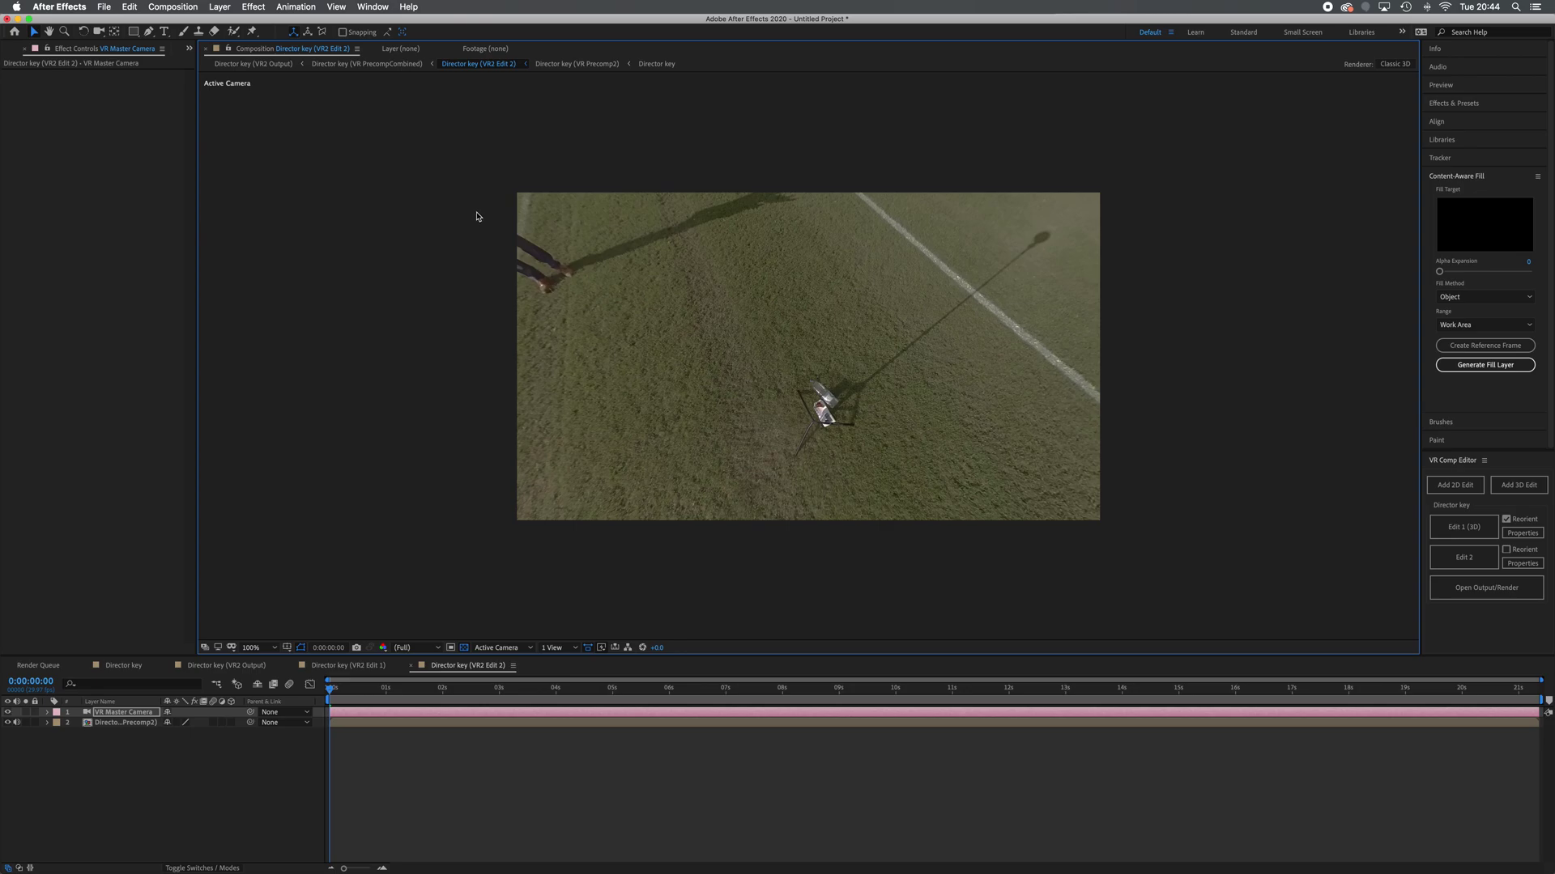
Pick the Clone Stamp tool and open the Director key (VR Precomp2) layer in the Layer viewer.
click(199, 32)
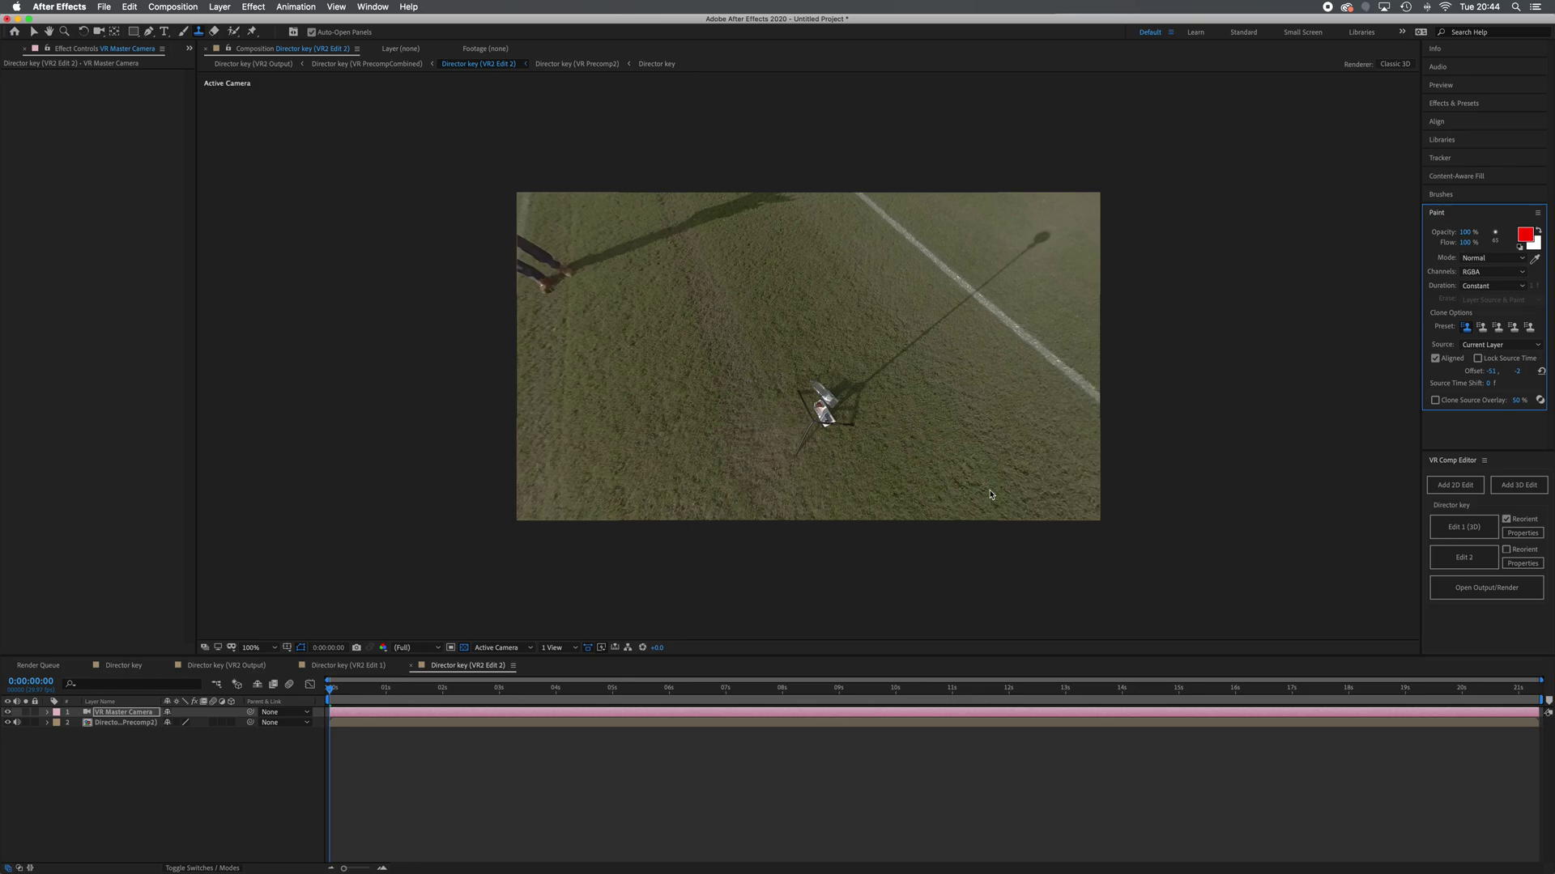
double_click(931, 428)
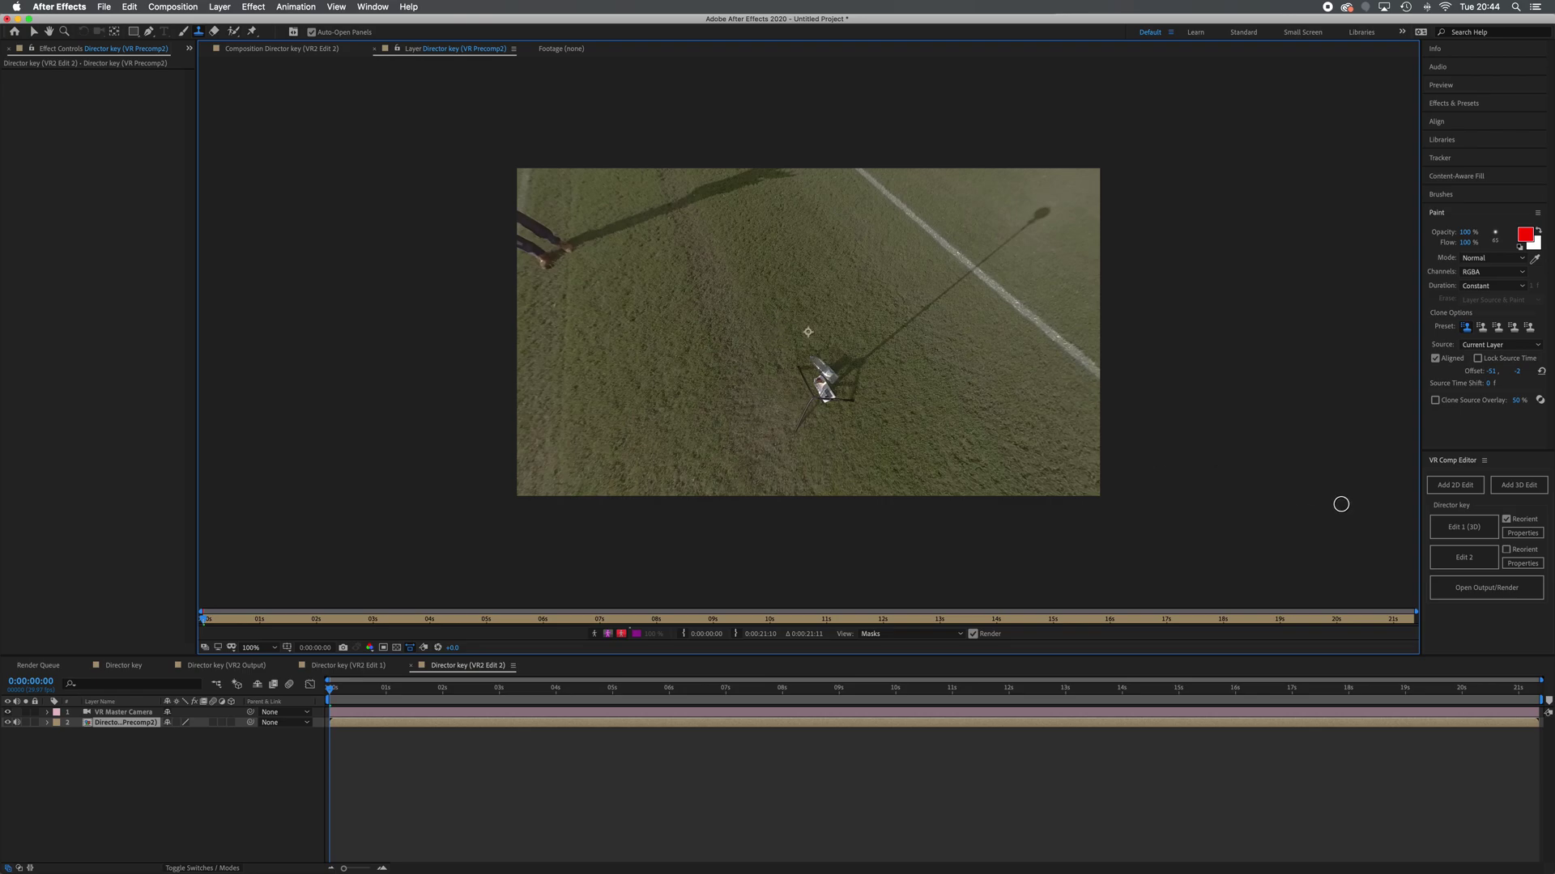
Expand the Brushes panel to reveal brush tips and Diameter settings.
click(1477, 196)
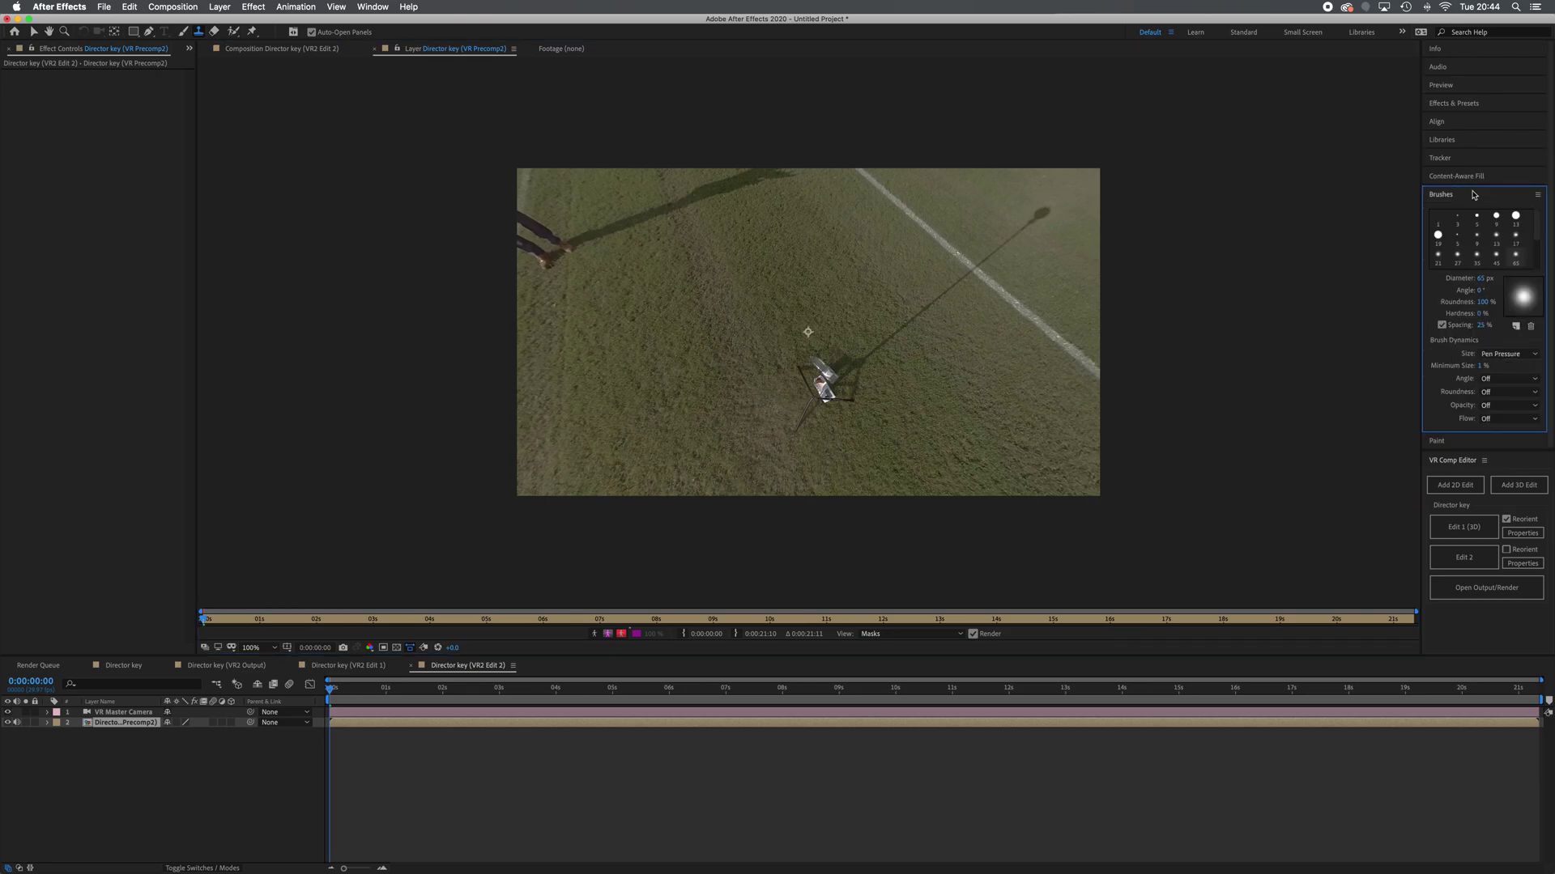
Clone grass over the camera rig and its pole in the precomp layer.
click(780, 329)
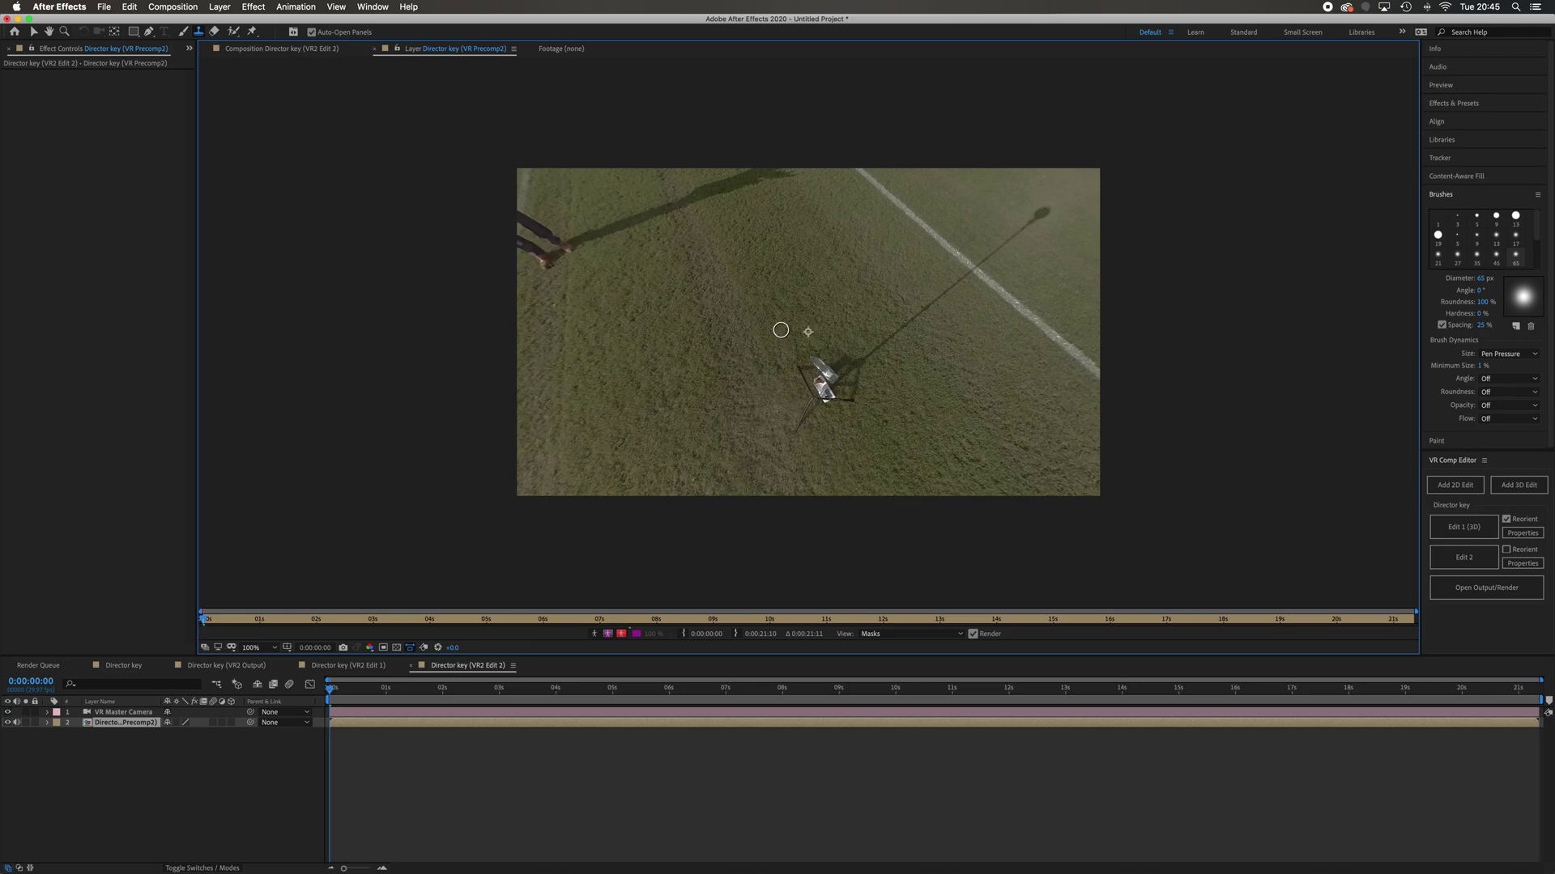
drag(799, 369, 808, 382)
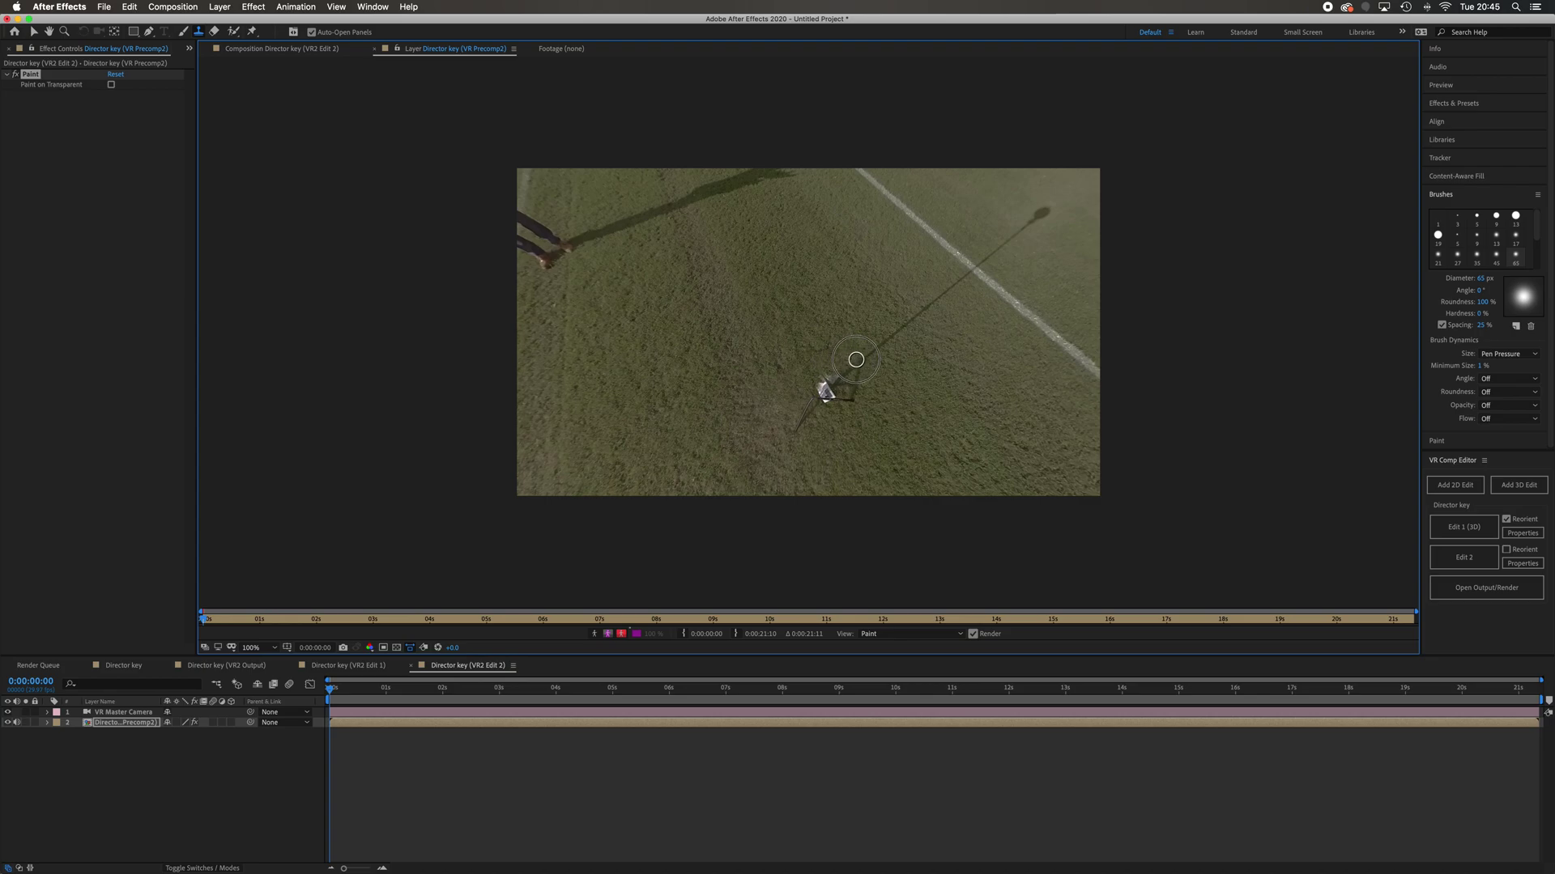
click(819, 384)
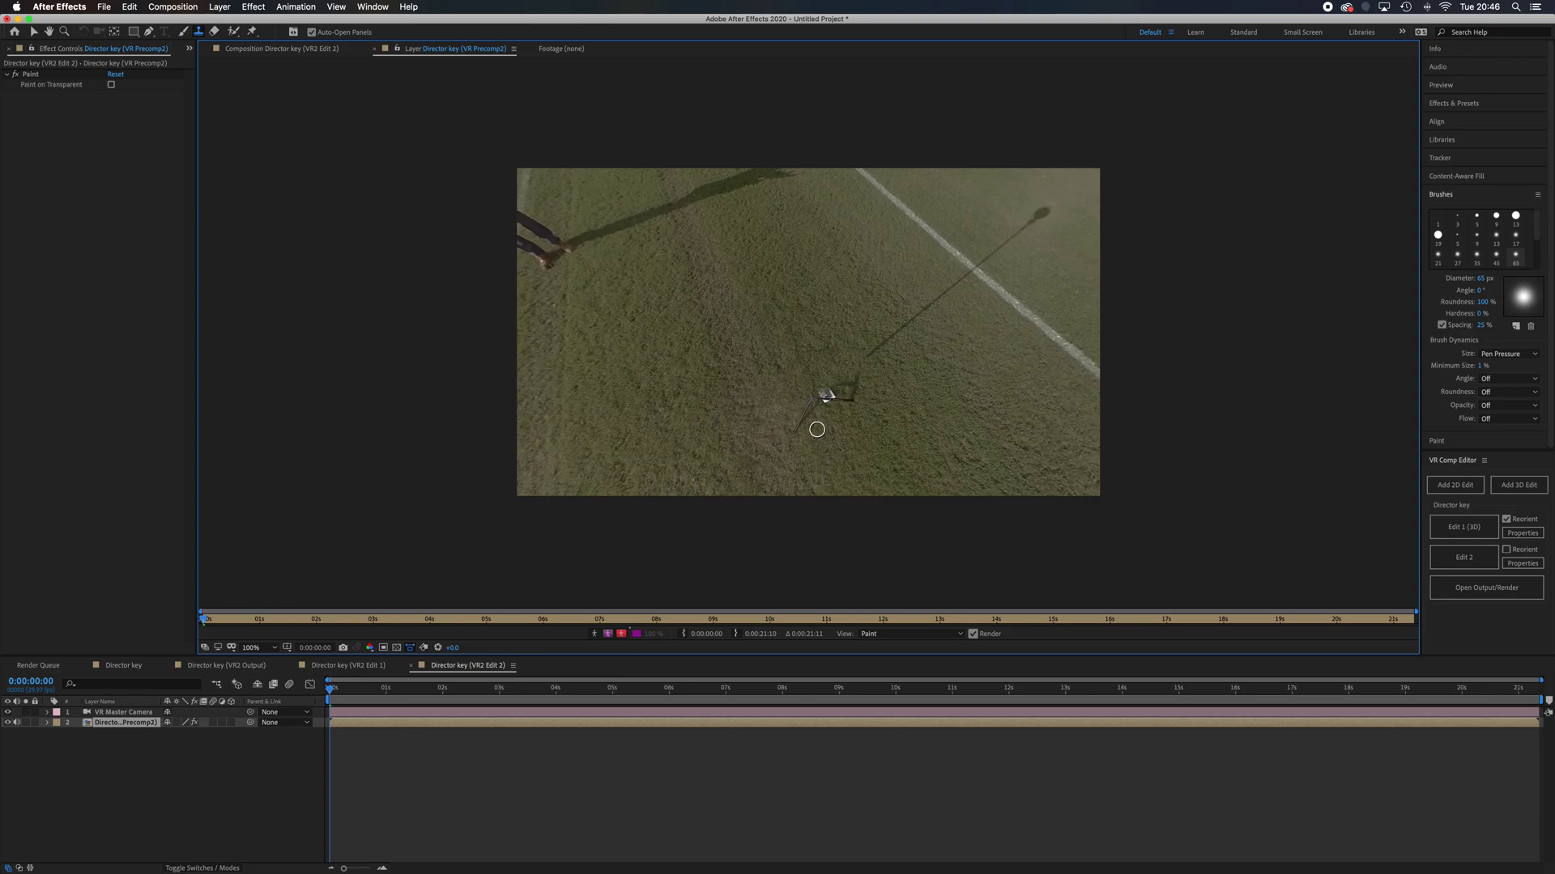
mouse_move(803, 429)
mouse_down()
mouse_move(832, 392)
mouse_move(801, 419)
mouse_move(878, 392)
mouse_up()
alt+click(826, 424)
Clone away the shadow smudge, stem and dark head, then return to the Director key (VR2 Edit 2) composition.
drag(877, 389, 850, 386)
drag(898, 331, 864, 354)
mouse_move(938, 300)
mouse_down()
mouse_move(906, 324)
mouse_move(961, 276)
mouse_move(982, 277)
mouse_up()
drag(1018, 247, 982, 258)
mouse_move(1053, 221)
mouse_down()
mouse_move(1034, 215)
mouse_move(1006, 248)
mouse_up()
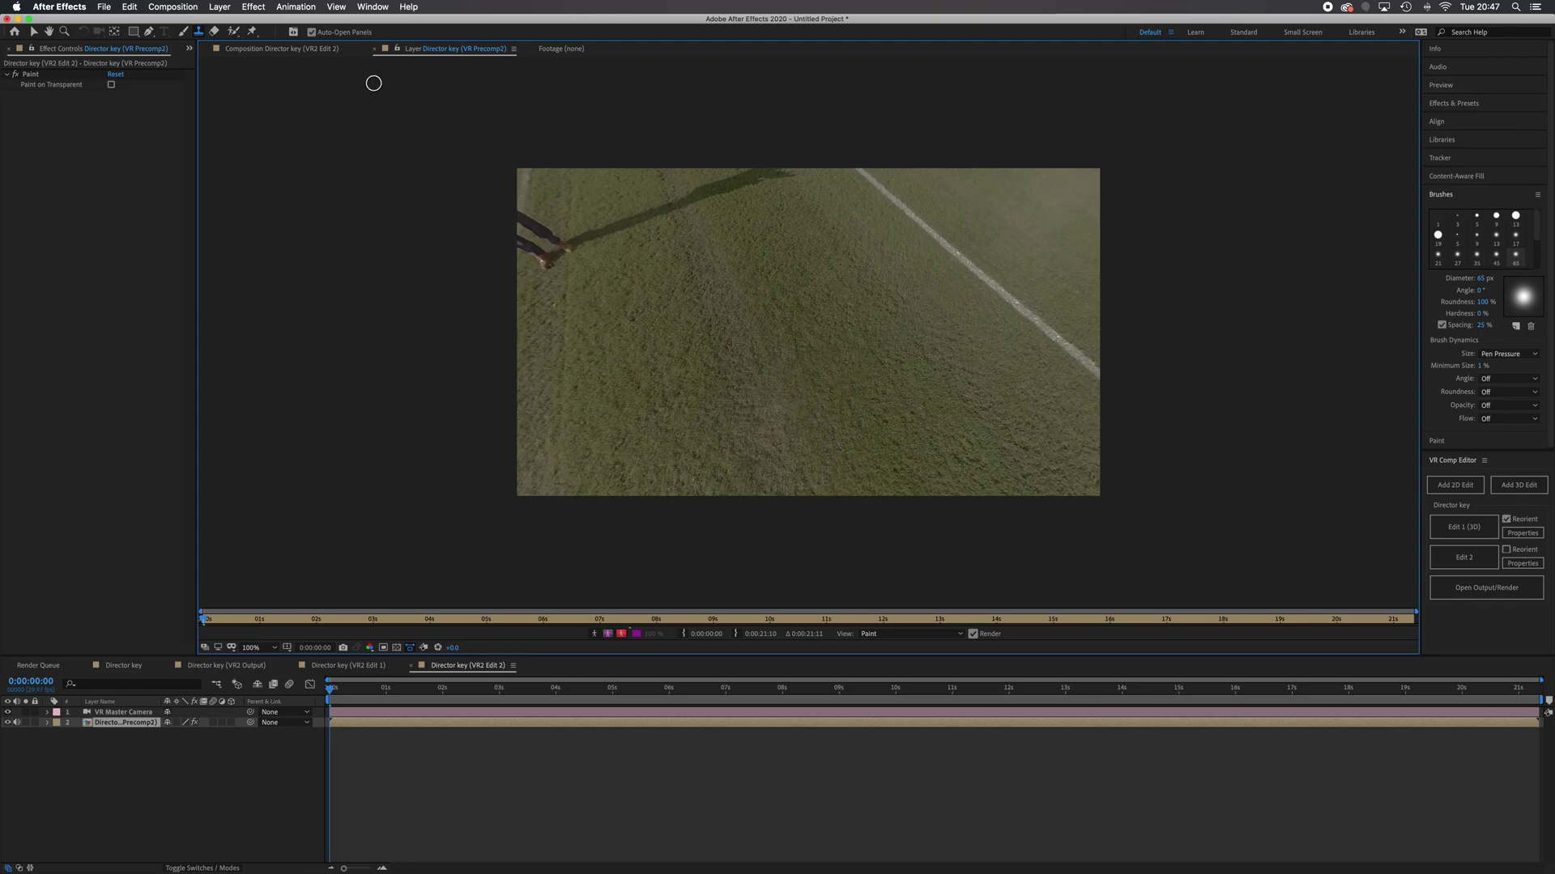
click(308, 50)
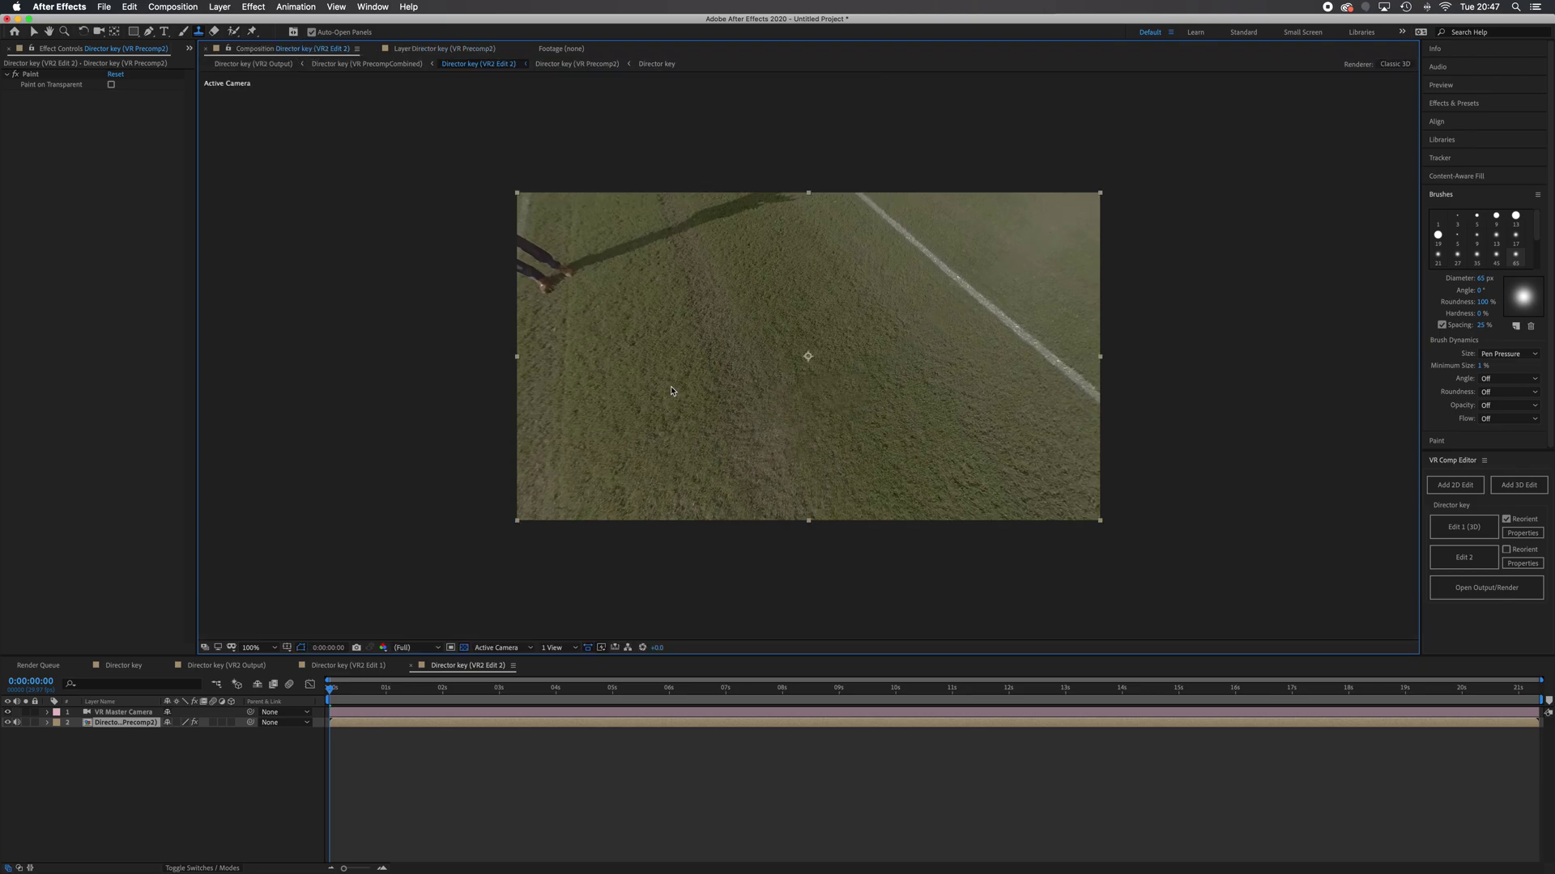
Orbit the 360° view, then open the Director key (VR2 Output) composition.
key(c)
mouse_move(659, 318)
mouse_down()
mouse_move(659, 330)
mouse_move(627, 306)
mouse_move(597, 341)
mouse_move(624, 356)
mouse_move(628, 344)
mouse_up()
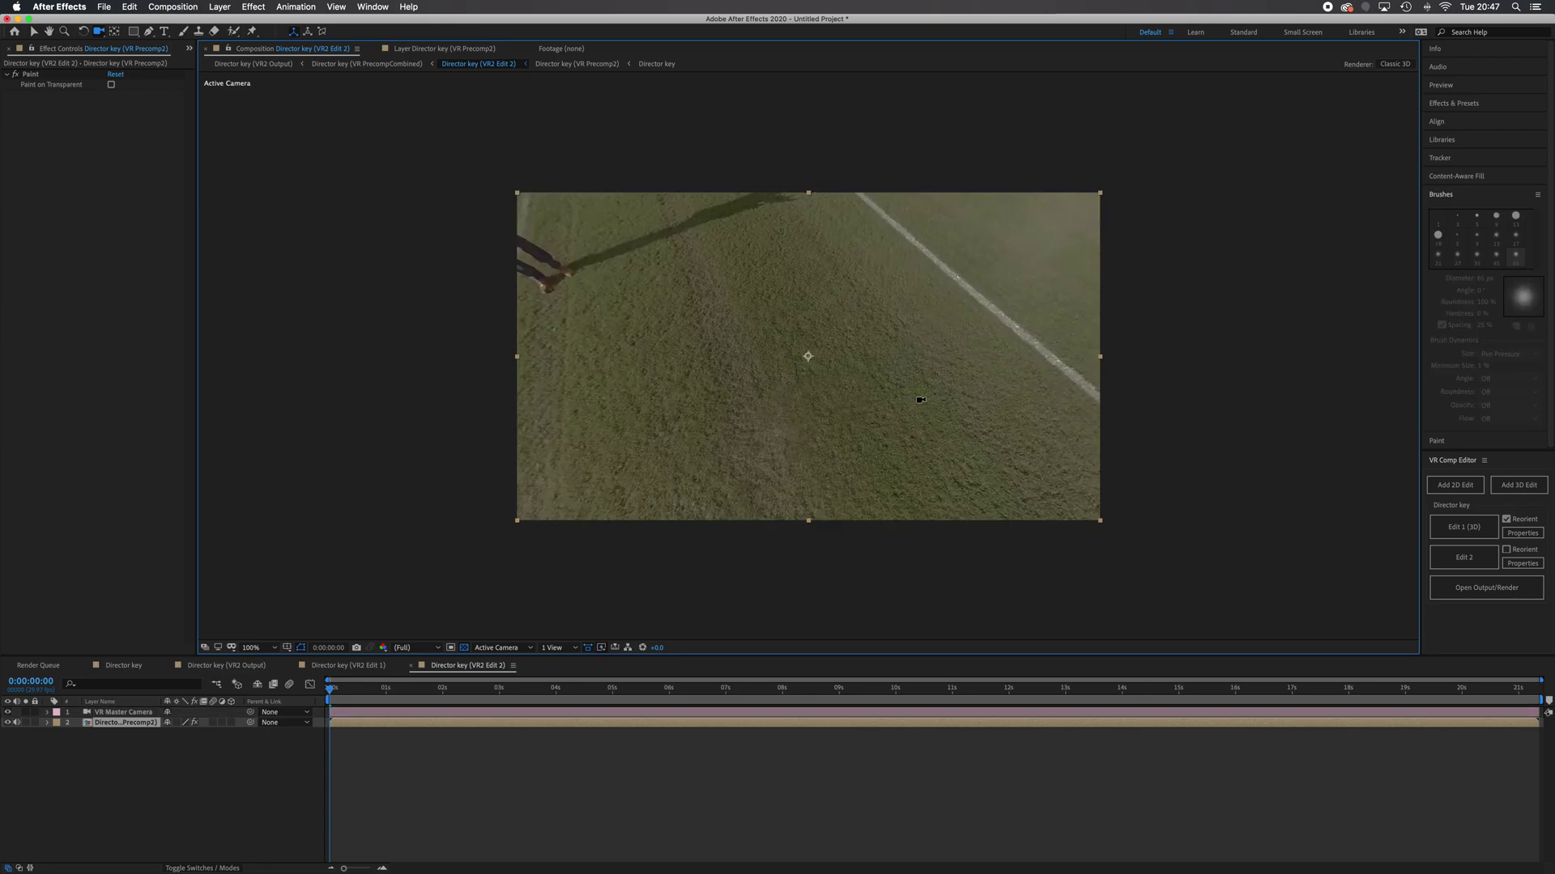
click(1494, 598)
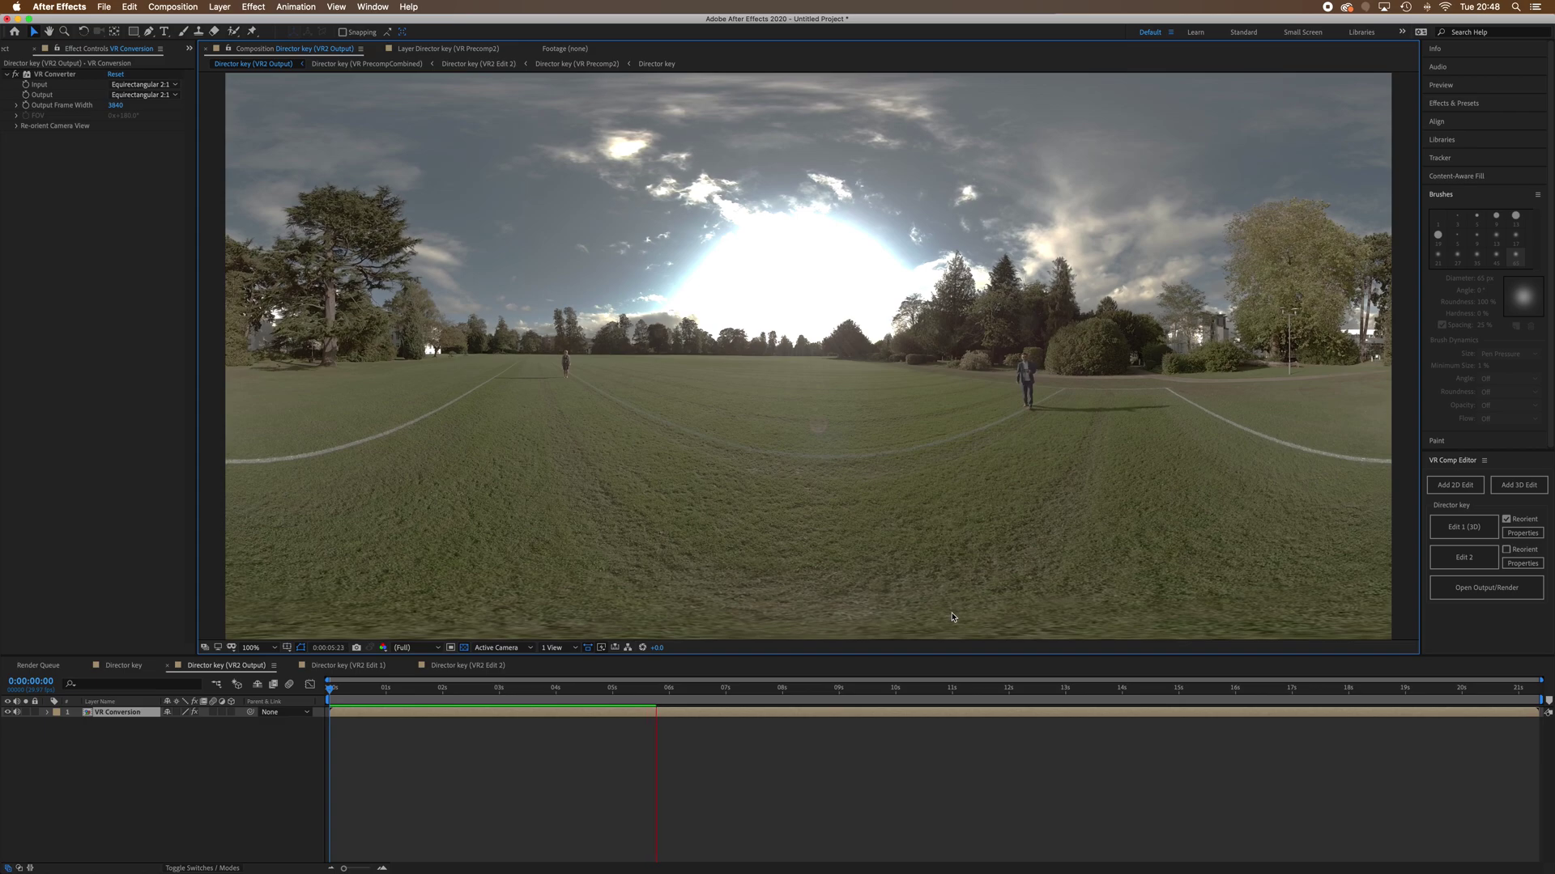
Stop the output composition preview at 0:00:05:29.
key(space)
Queue Director key (VR2 Output) for rendering with QuickTime output using Apple ProRes 422 HQ.
click(162, 5)
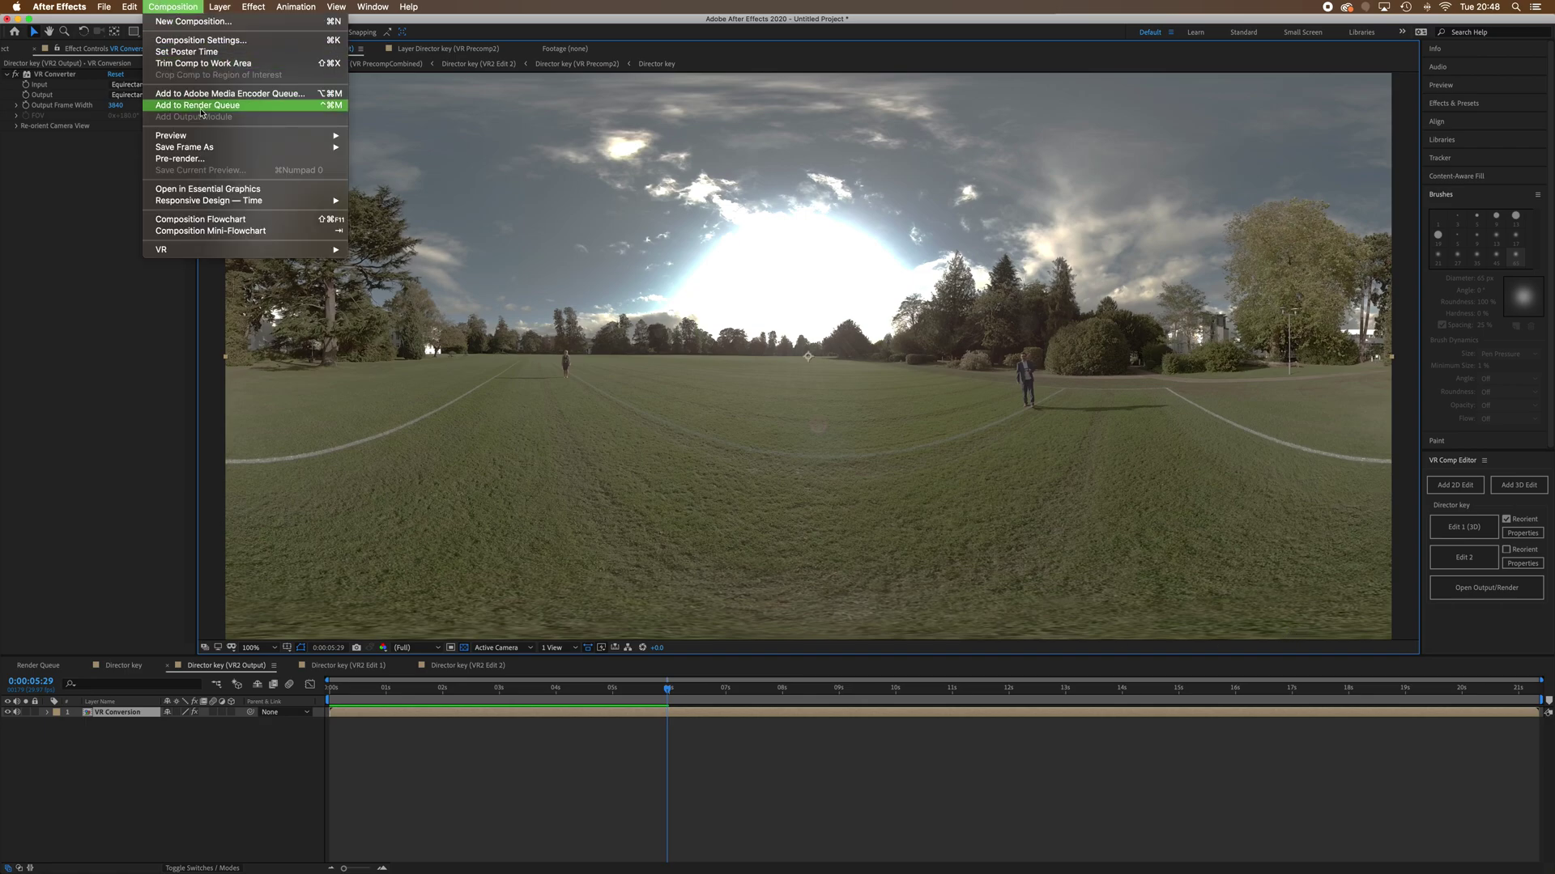
click(197, 106)
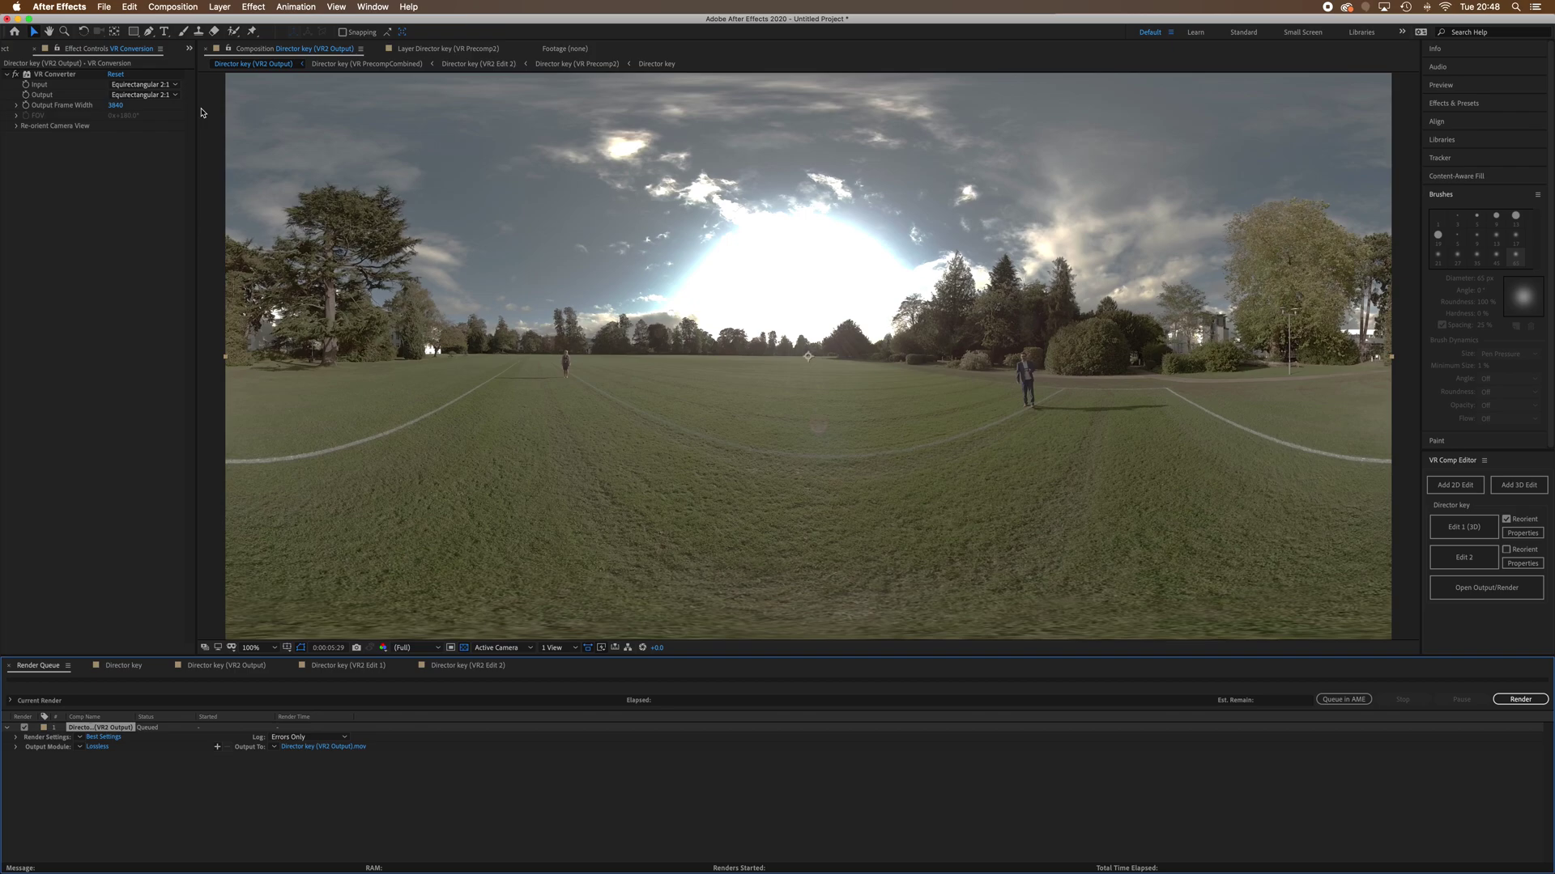
click(99, 747)
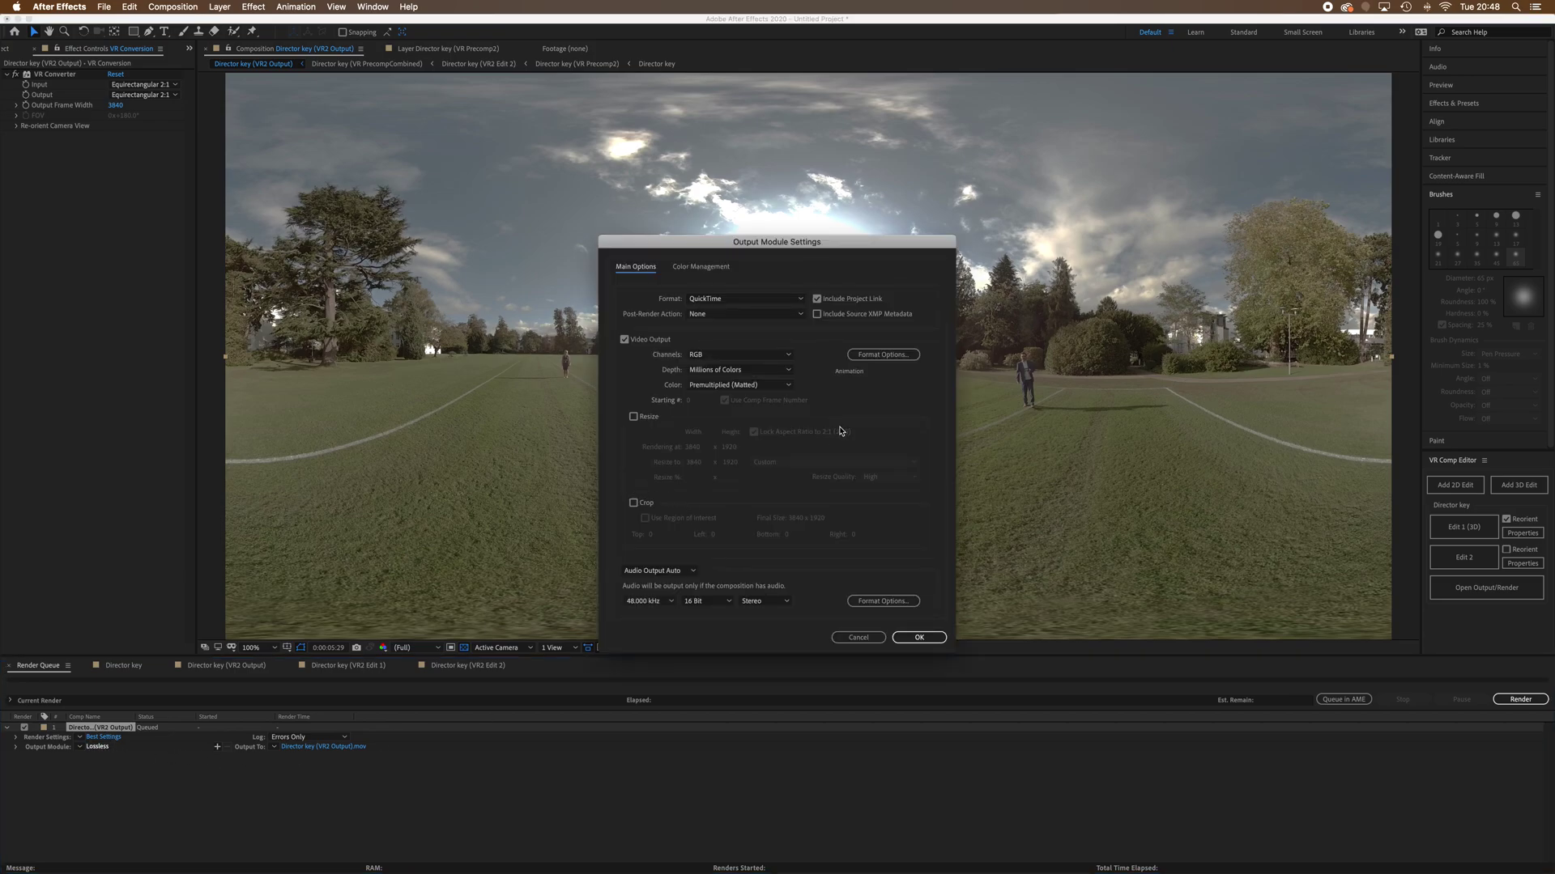
click(892, 361)
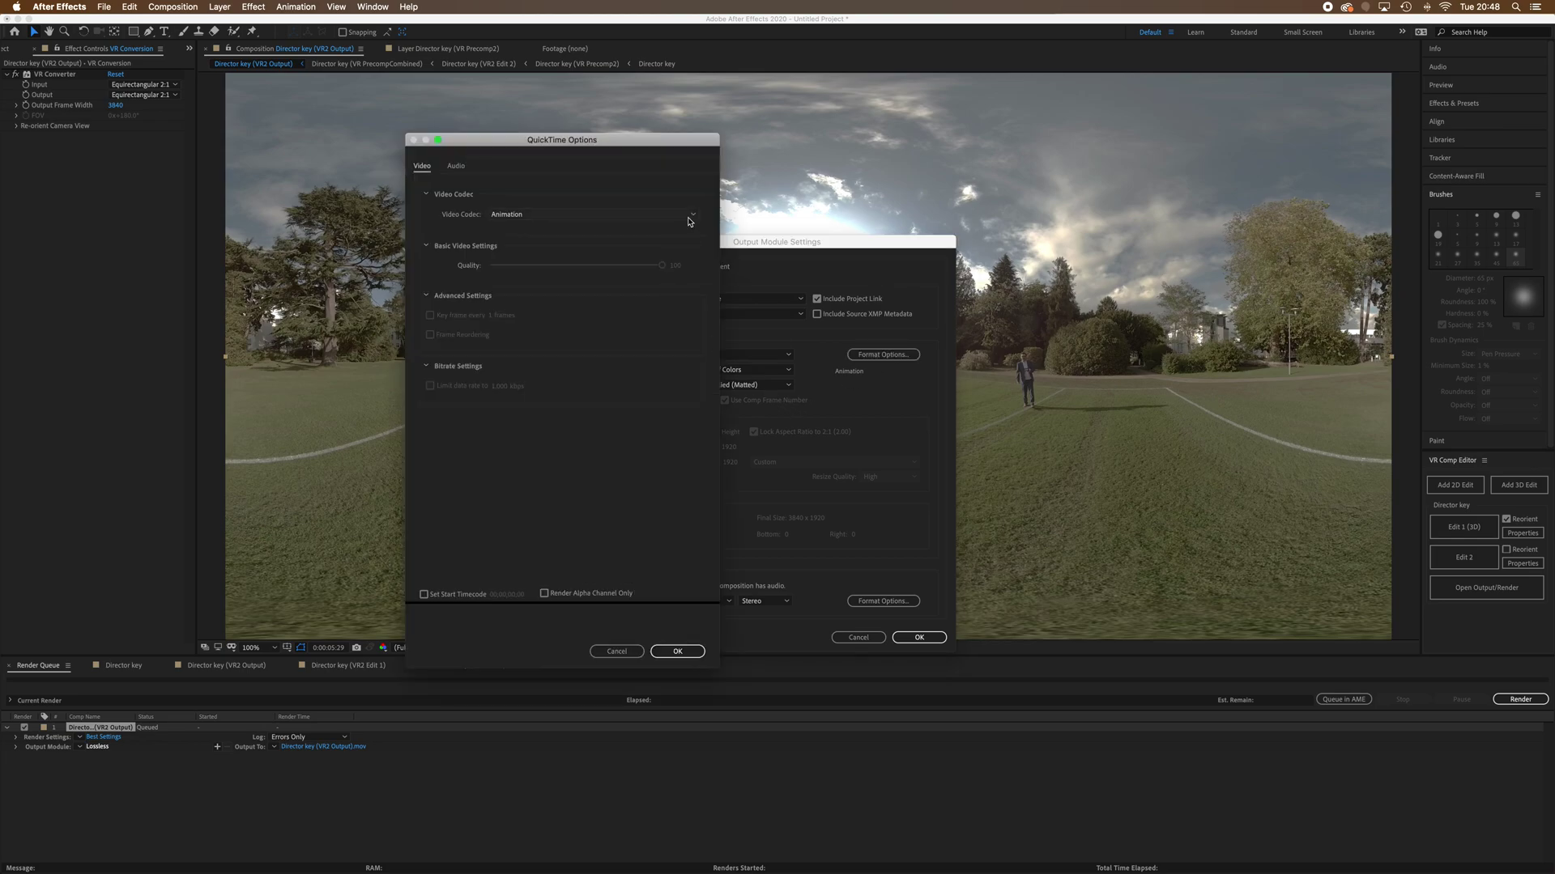
click(692, 216)
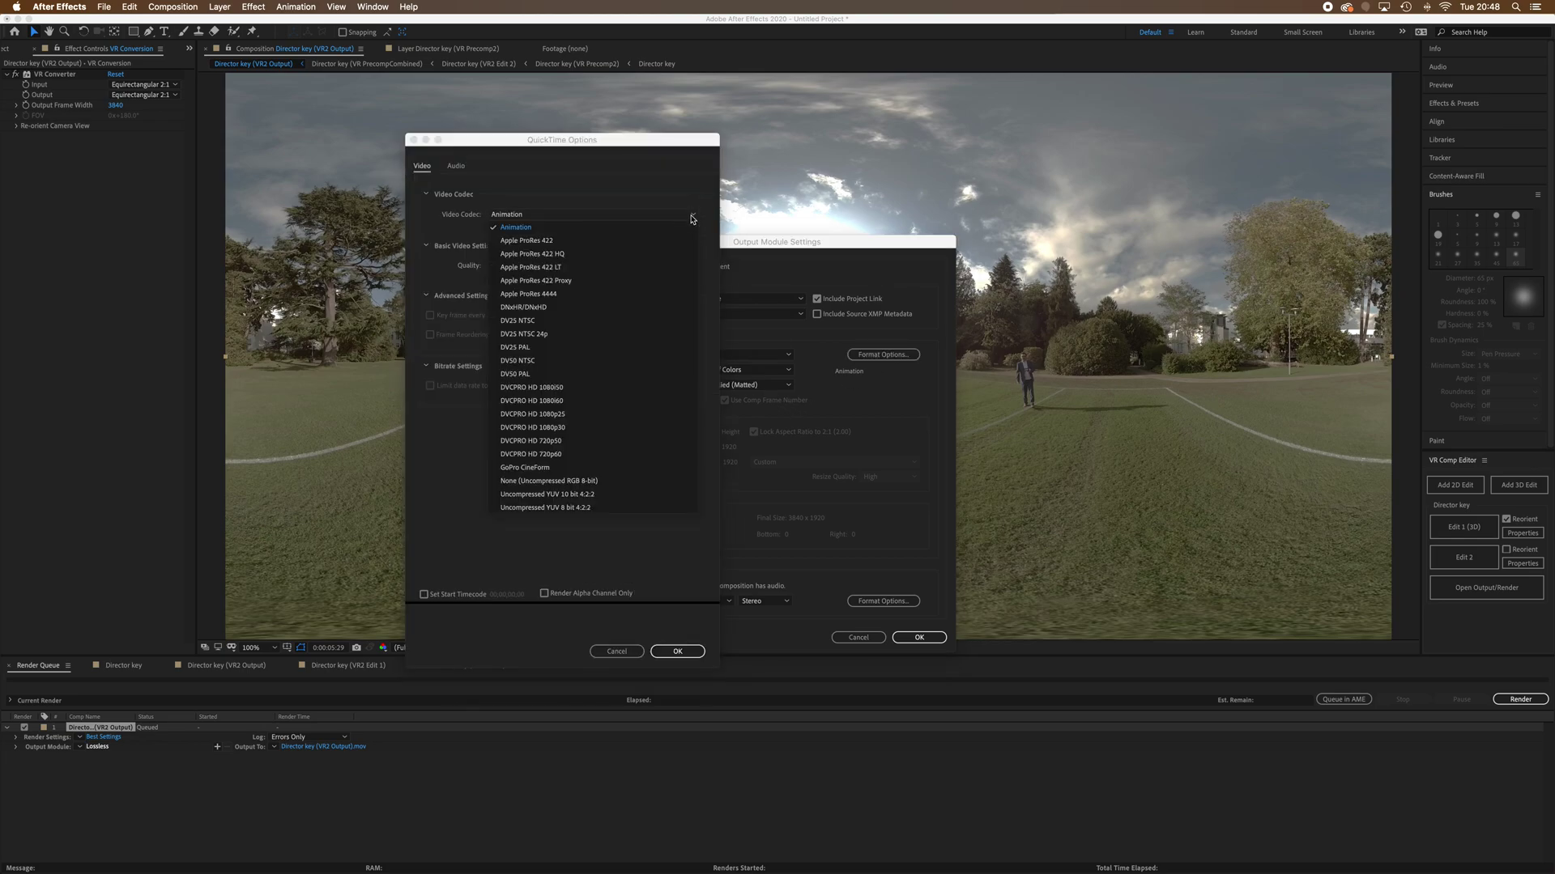
click(581, 243)
click(685, 221)
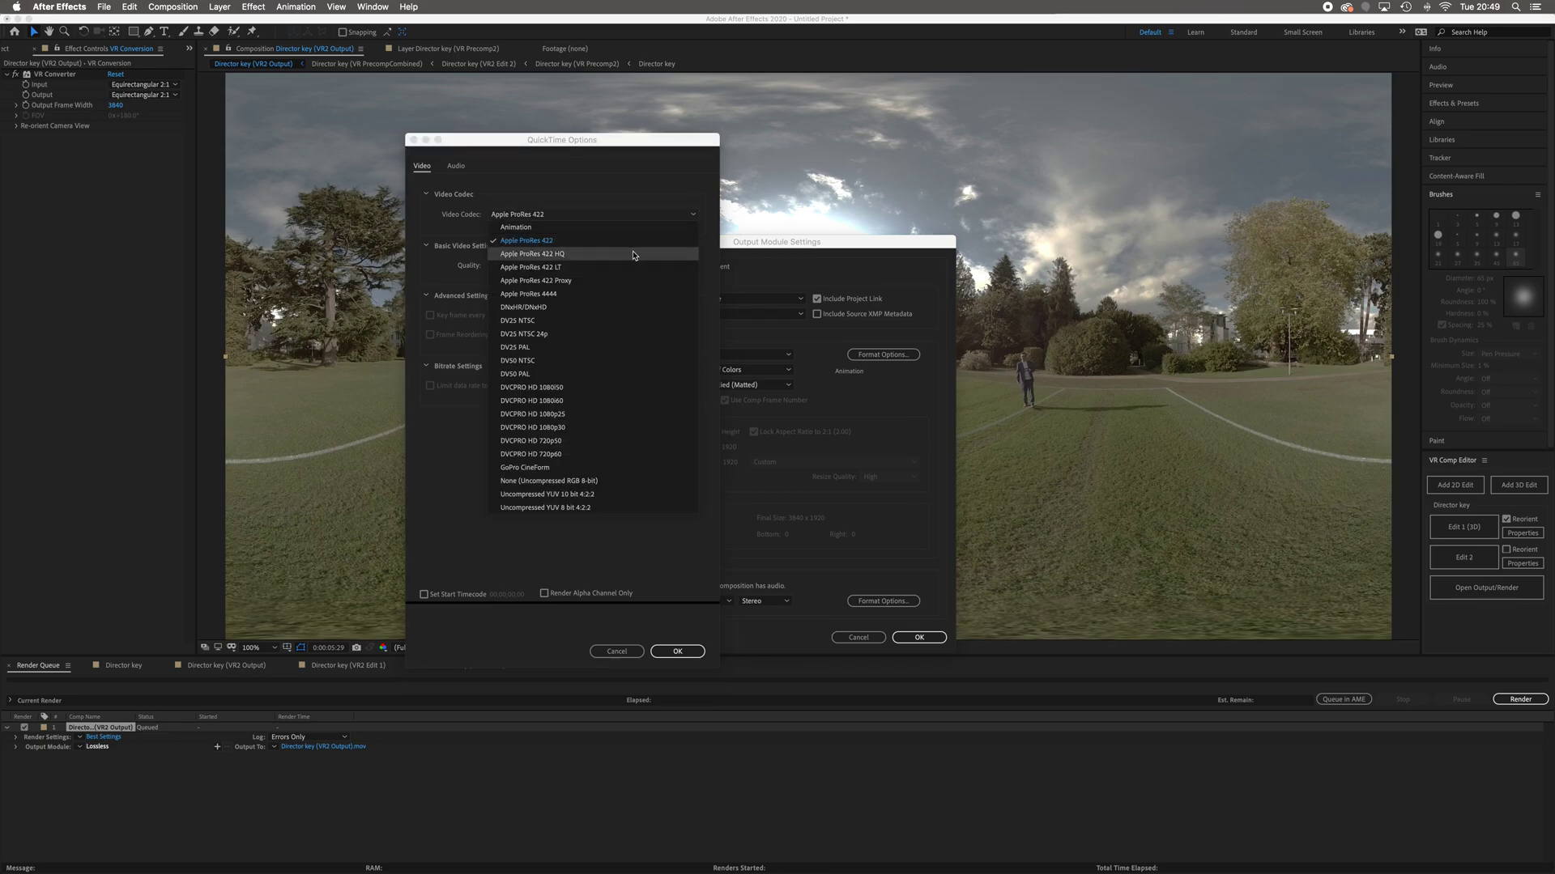
click(566, 249)
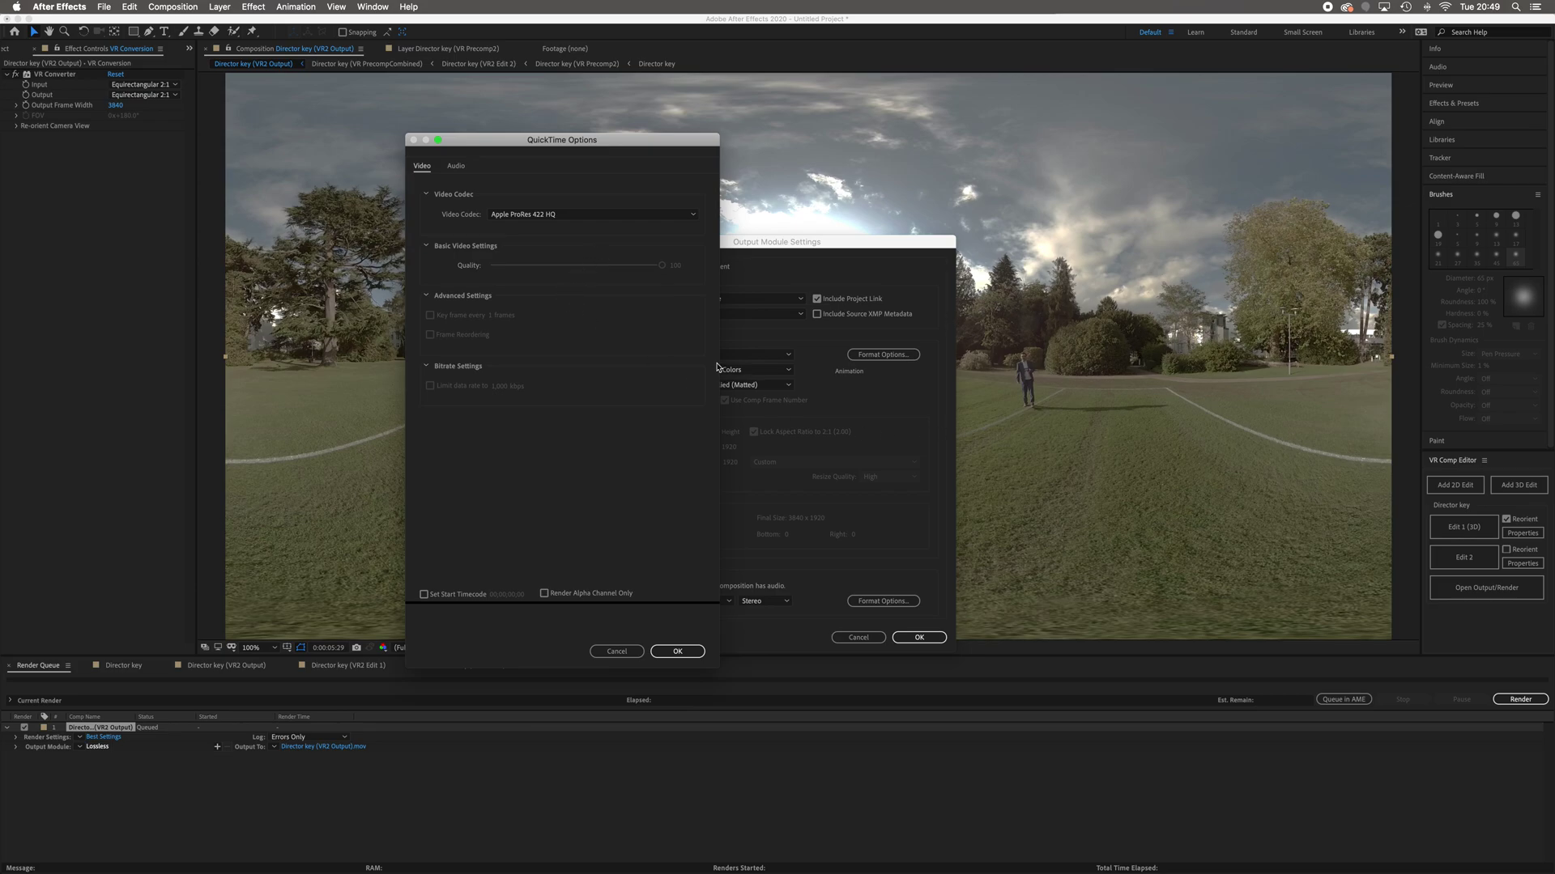
click(679, 652)
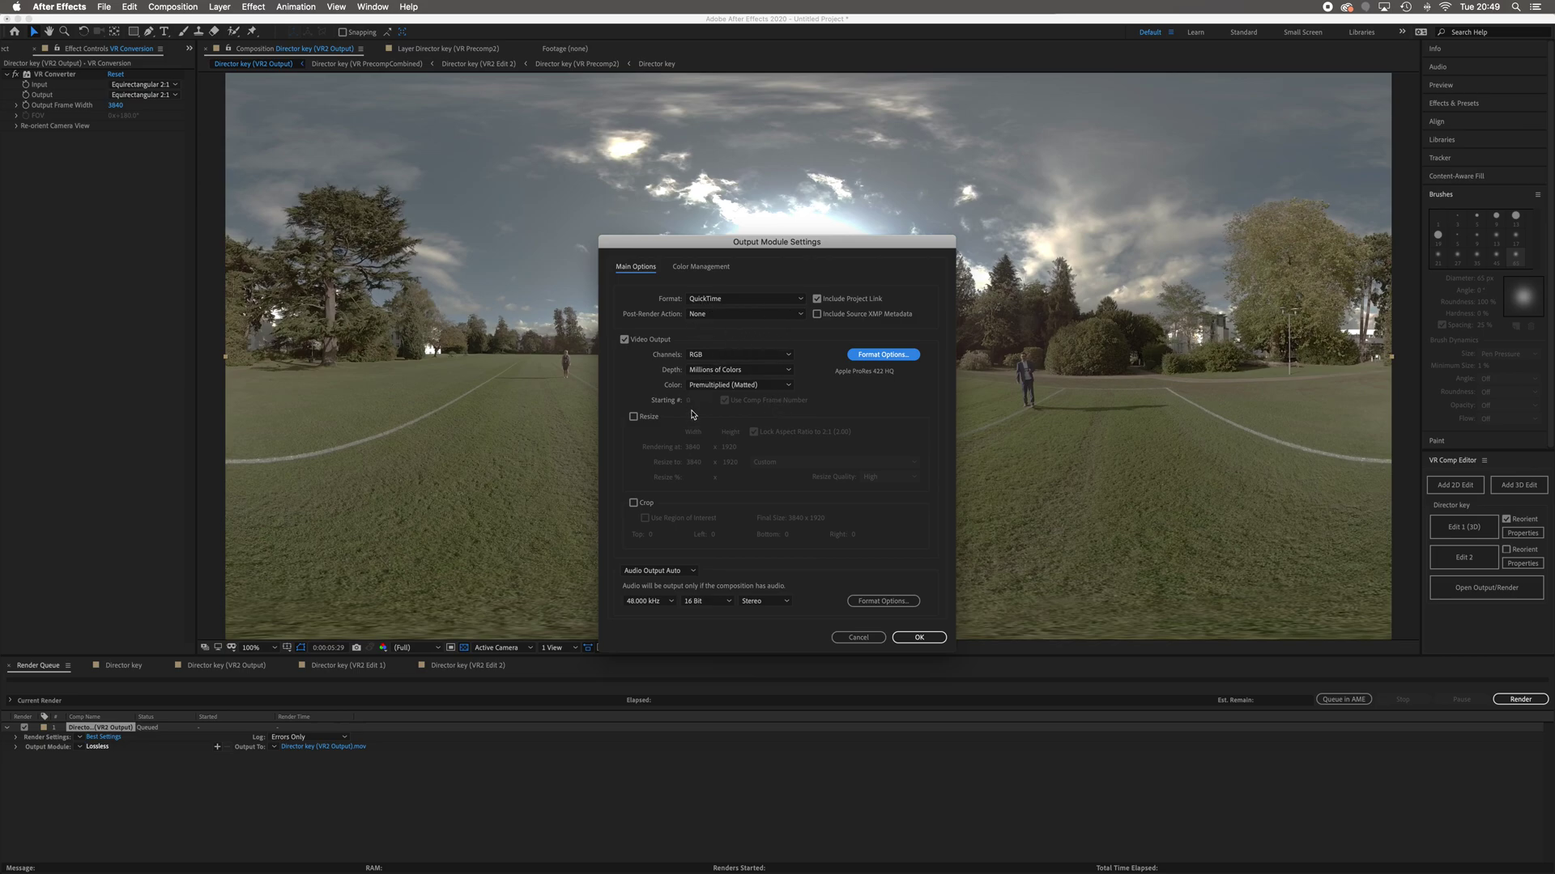
Render the queued composition to Director key (Stab and patch).mov on the Desktop.
click(921, 637)
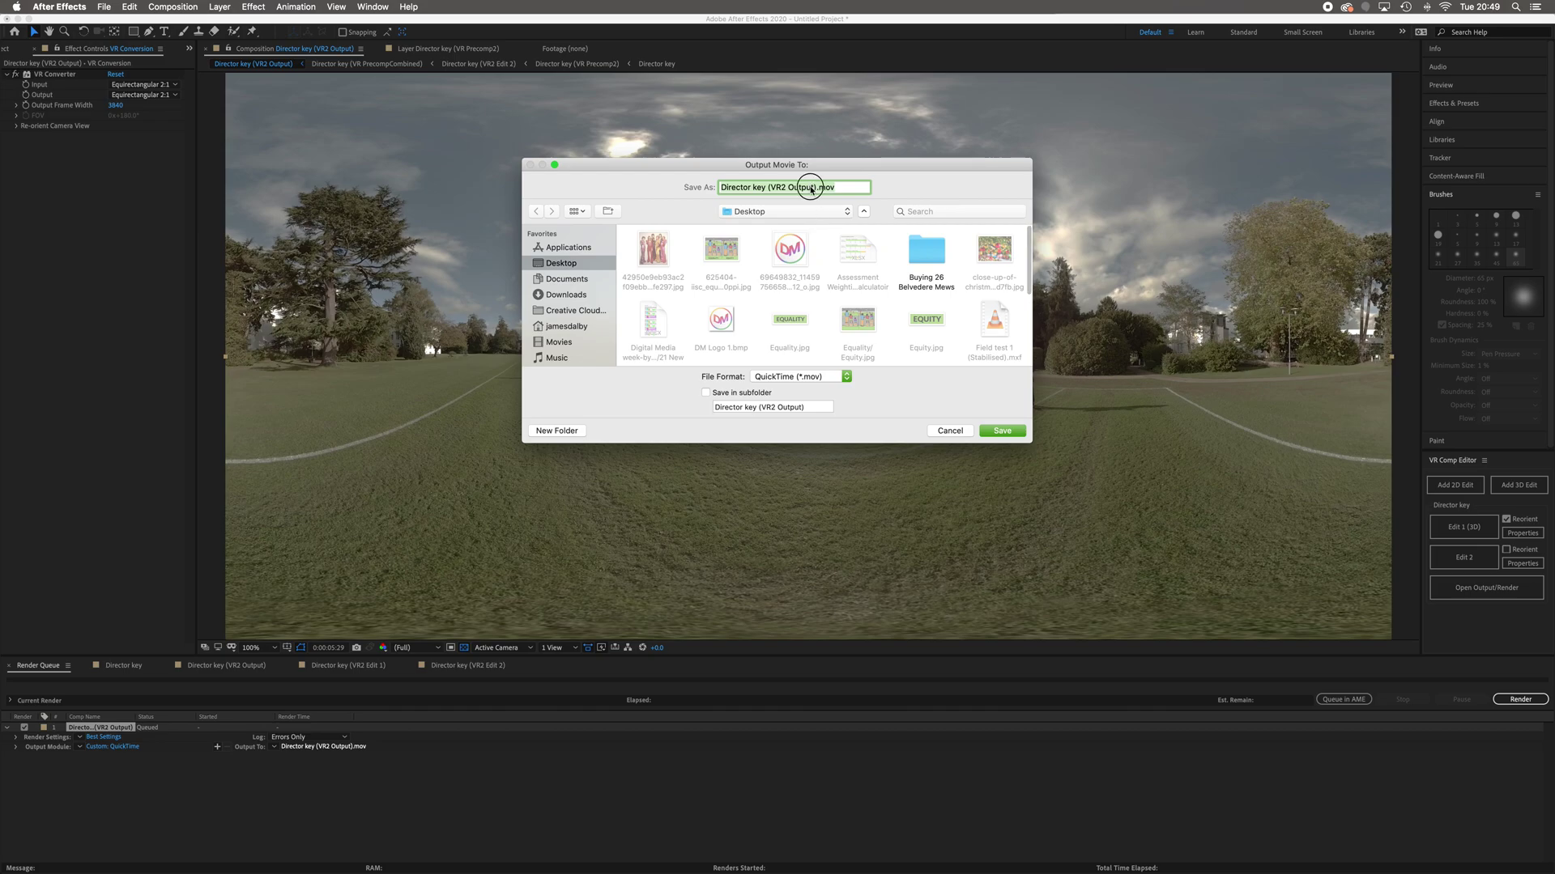
click(813, 187)
key(BackSpace)
key(BackSpace)
key(BackSpace)
key(BackSpace)
key(BackSpace)
key(BackSpace)
key(BackSpace)
key(BackSpace)
key(BackSpace)
key(BackSpace)
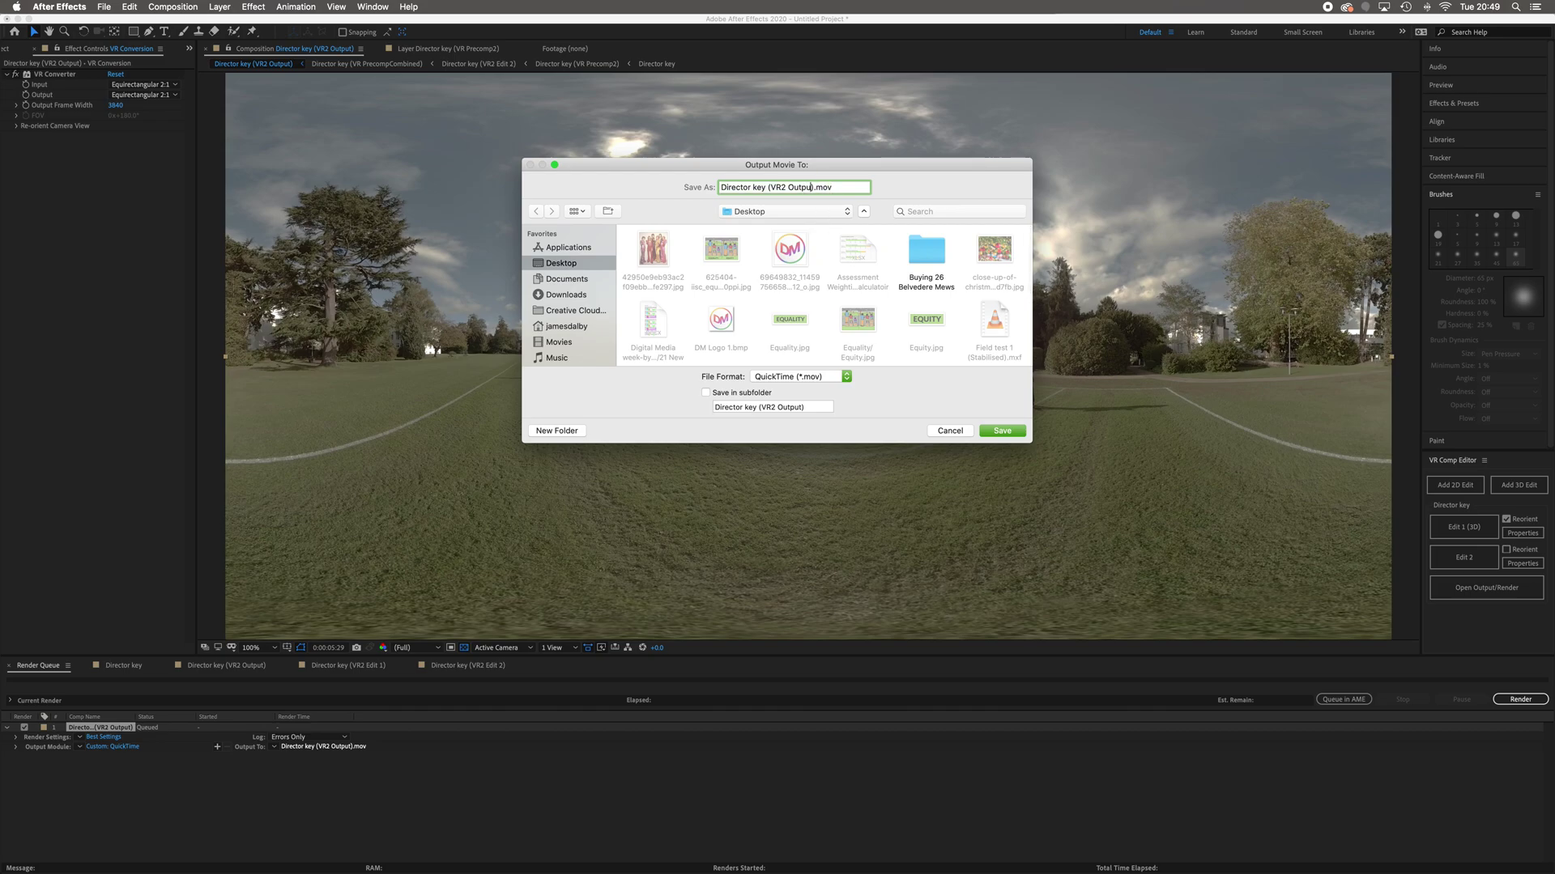
text(Stab and patch)
click(1013, 437)
click(1526, 701)
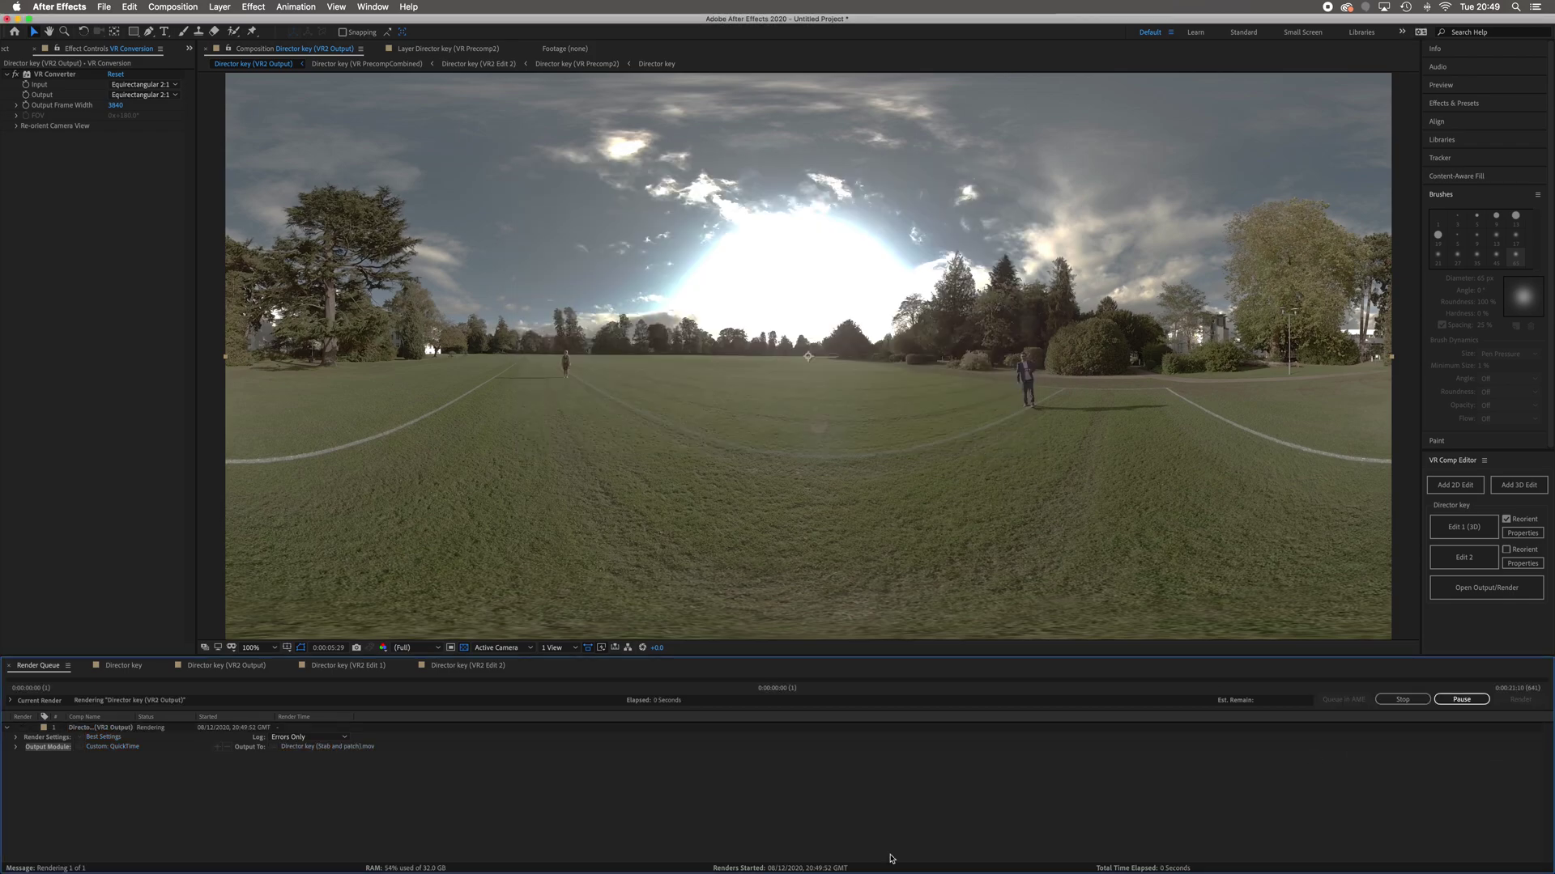